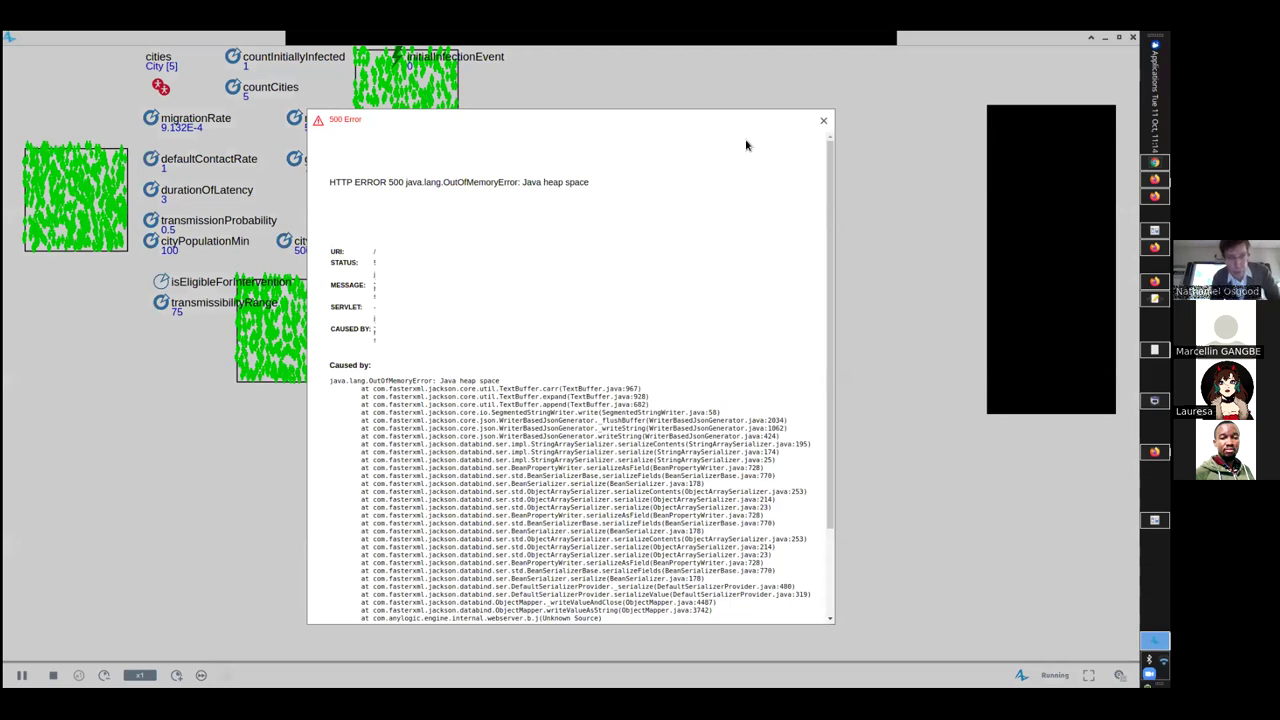
- Dismiss the error, close the simulation window and set the Baseline experiment's maximum available memory to 1024 MB
left_click(823, 121)
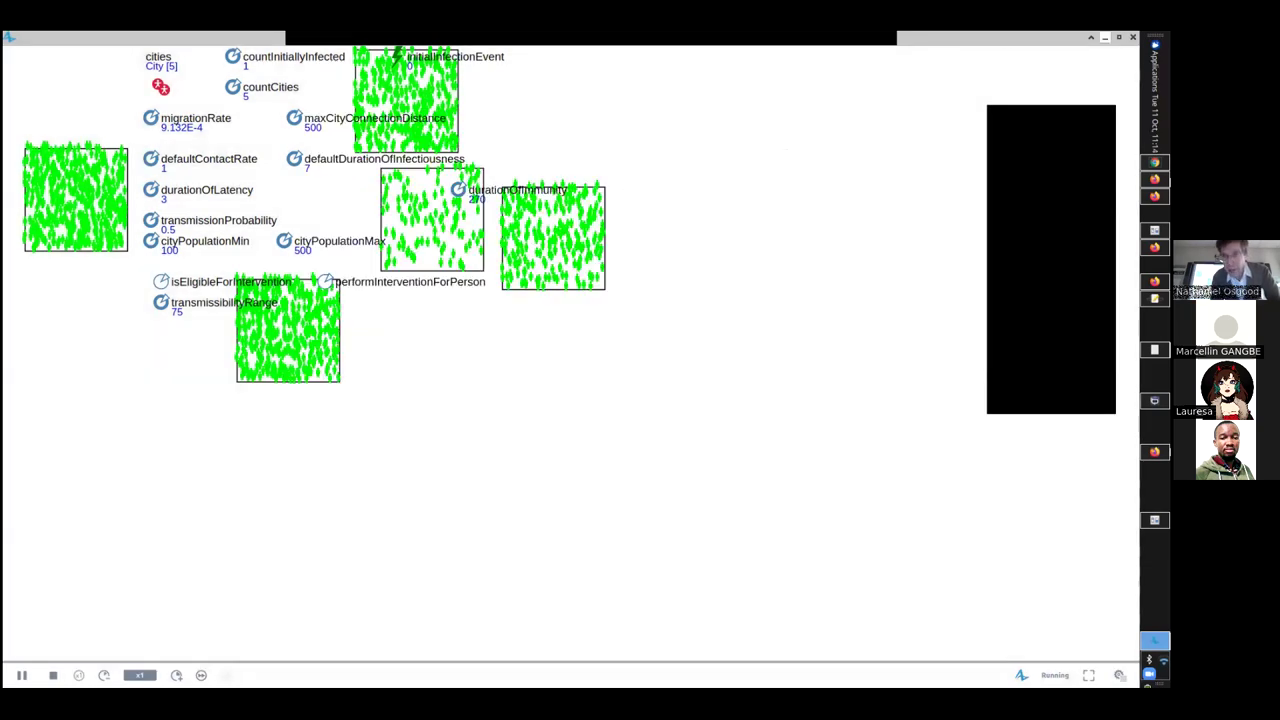
left_click(1133, 37)
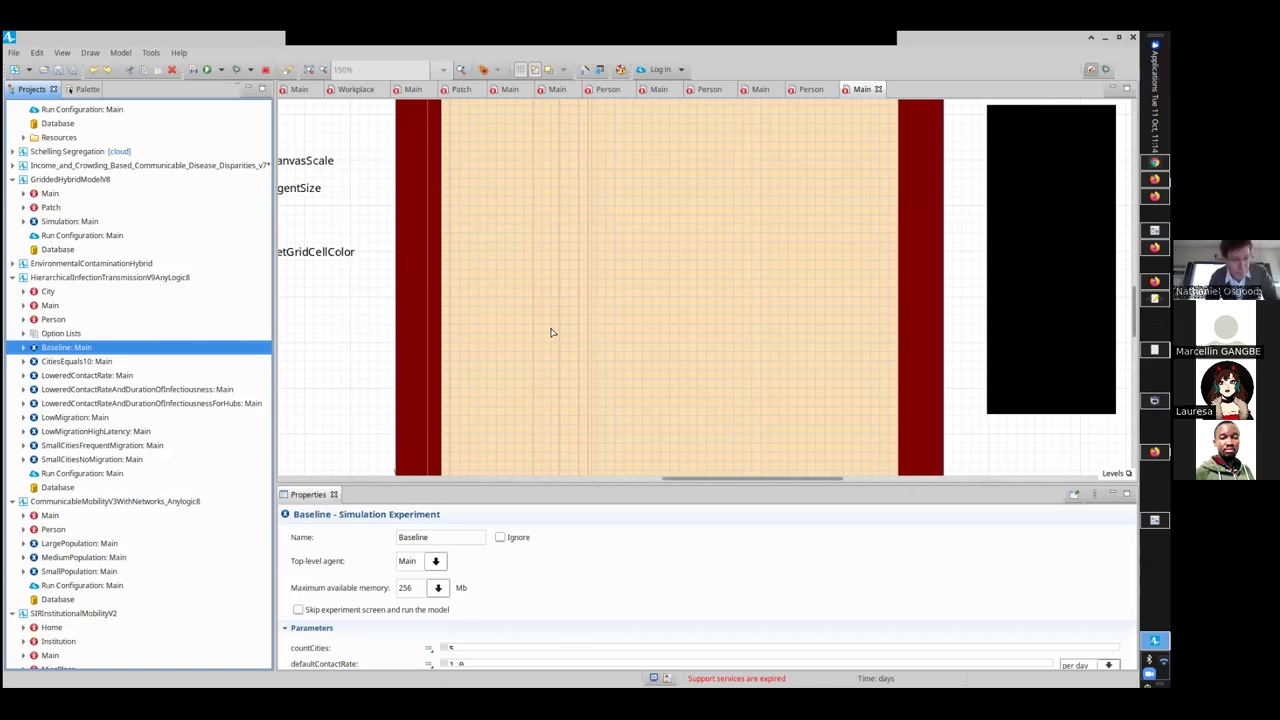
left_click(438, 587)
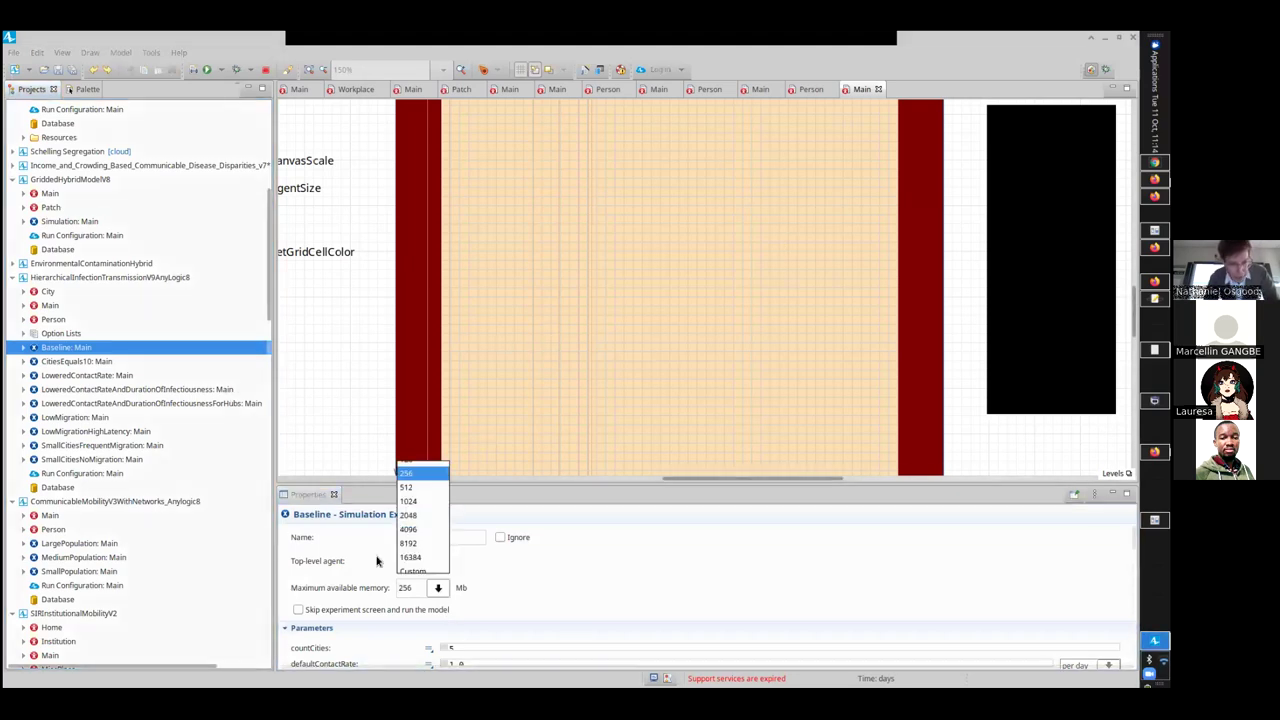
left_click(407, 501)
key("alt+Tab")
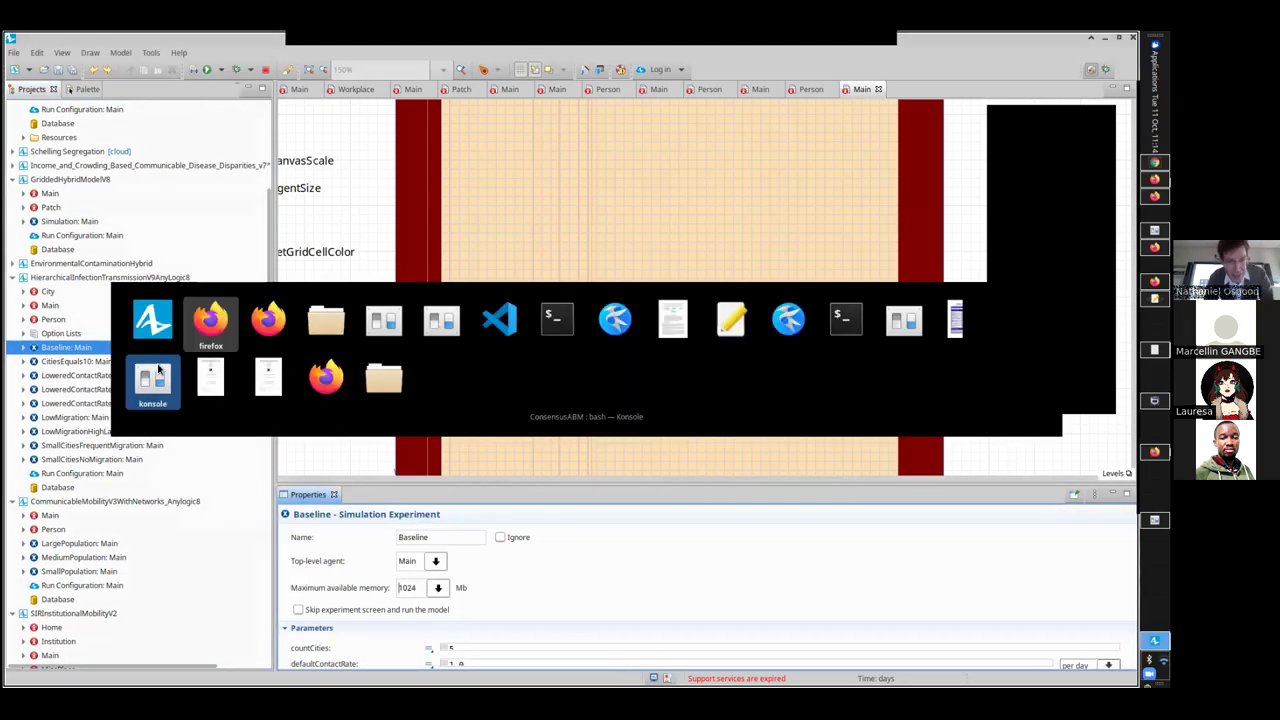
key("Escape")
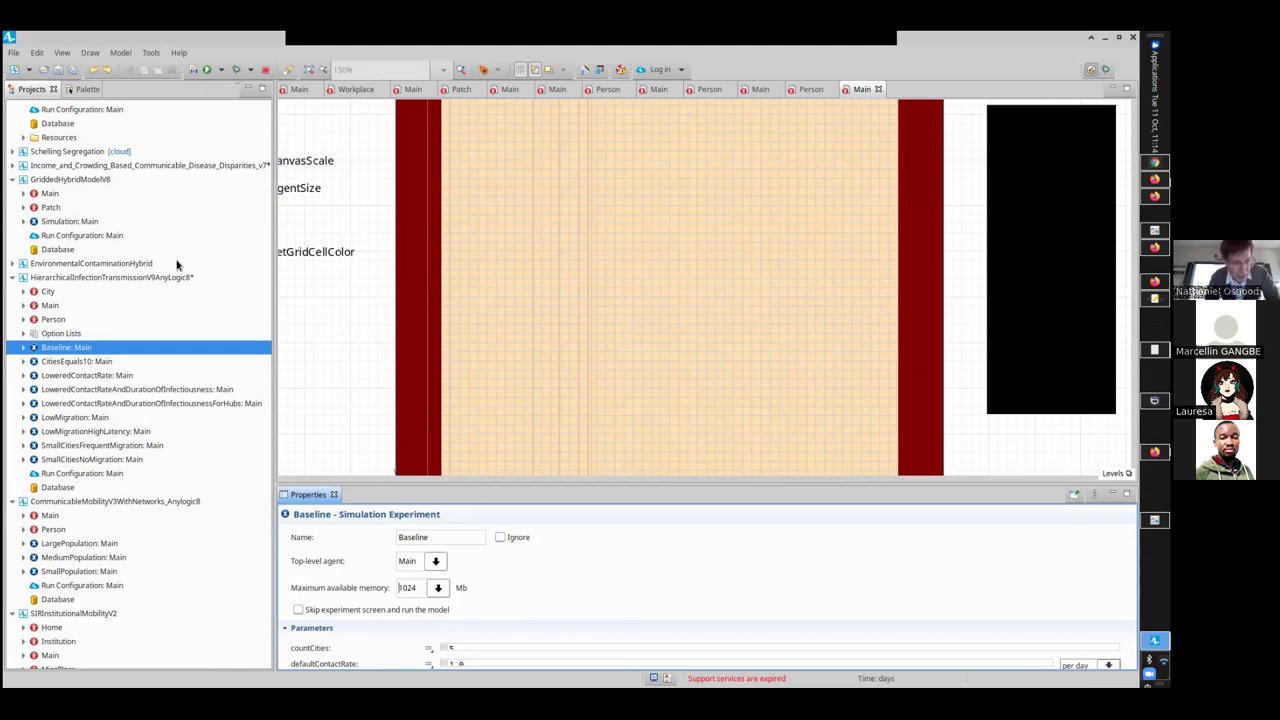
- Run the Baseline experiment and start its simulation, choosing to wait for the unresponsive page
right_click(102, 356)
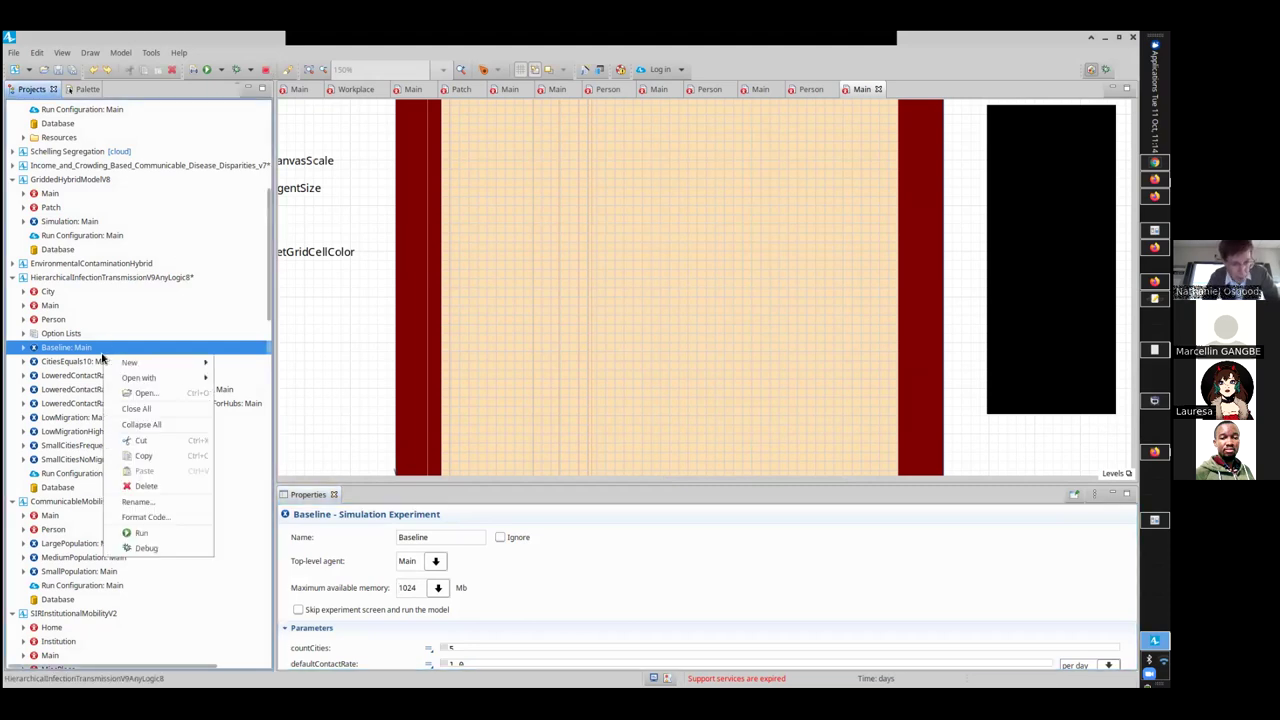
left_click(140, 529)
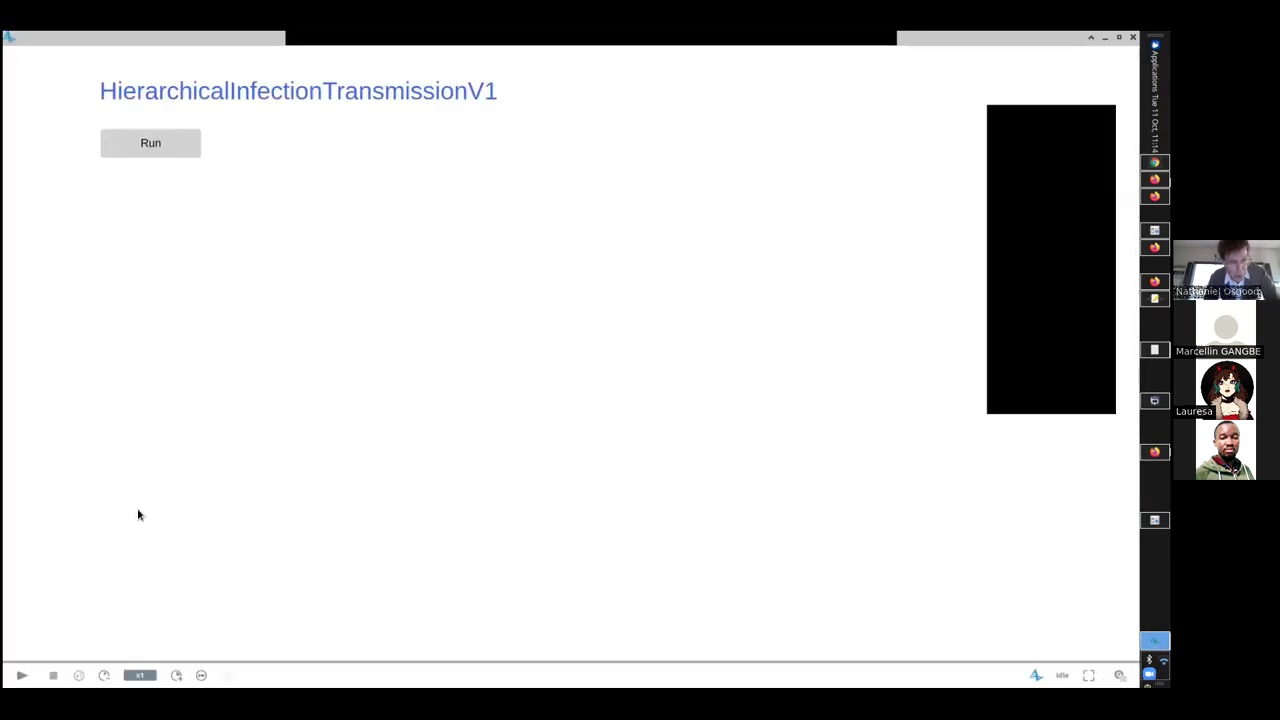
left_click(169, 154)
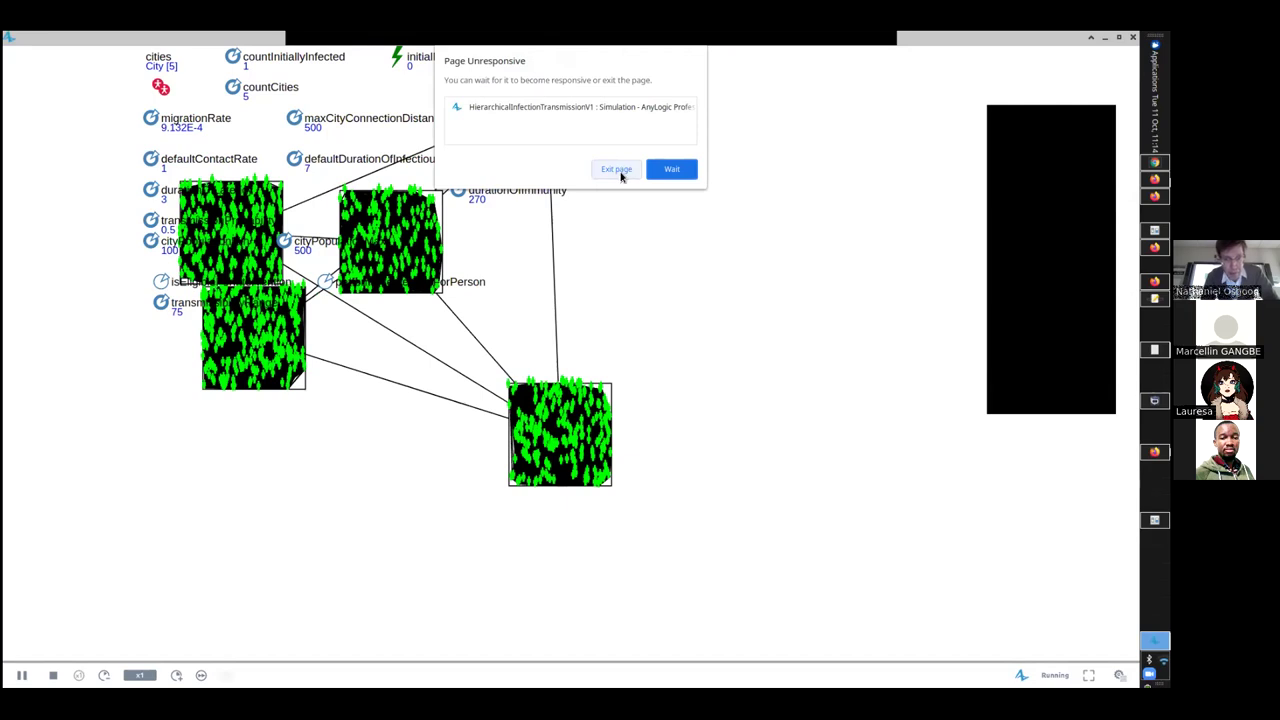
left_click(653, 174)
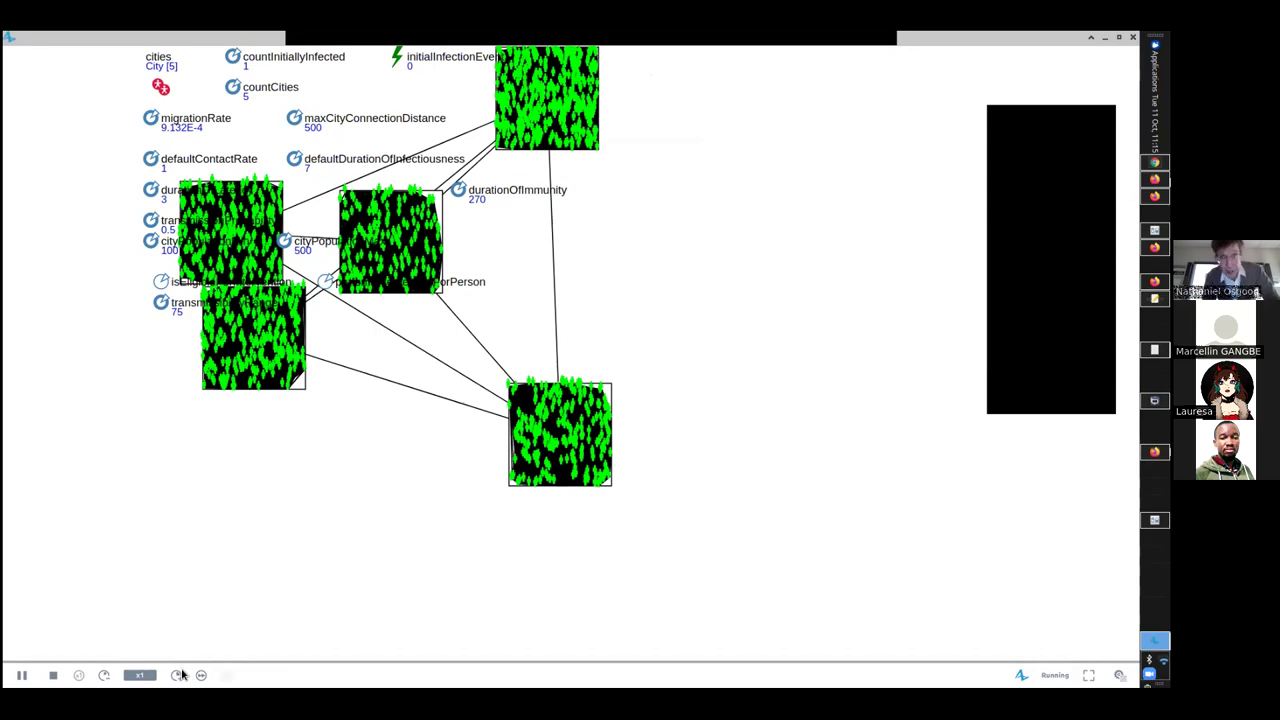
scroll(540, 430, "up", 2)
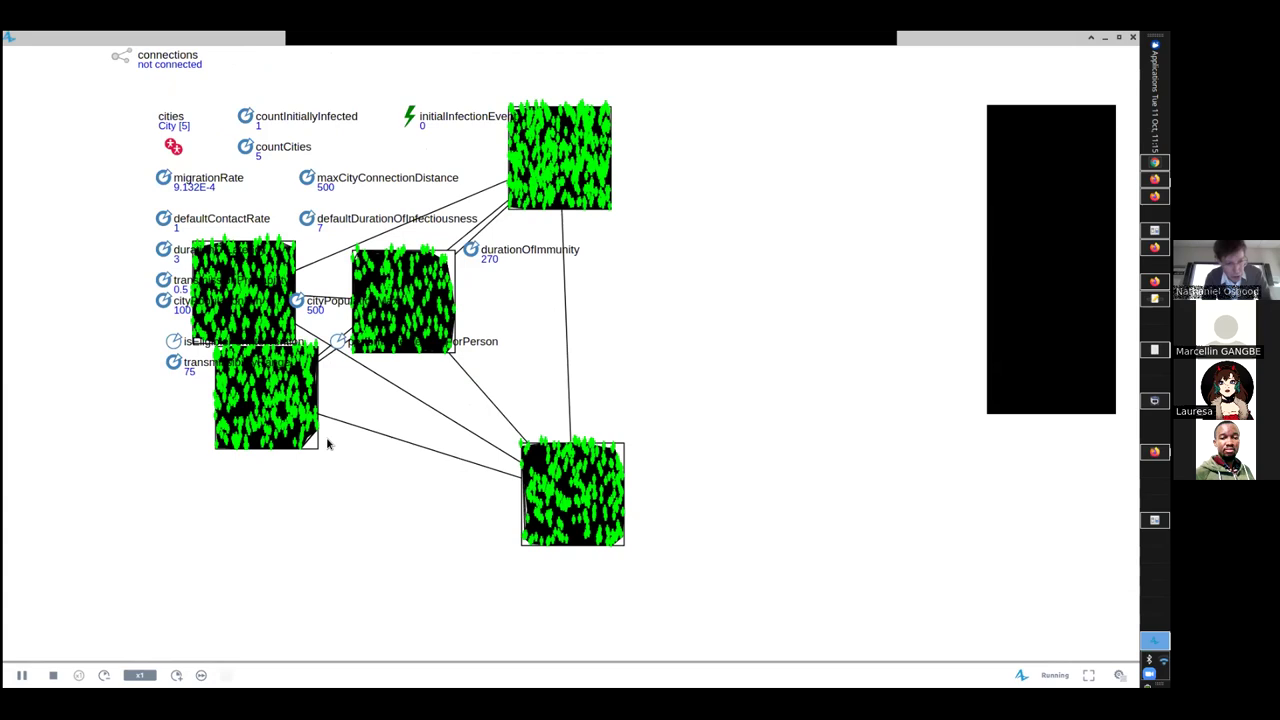
- Open the Person agent type of HierarchicalInfectionTransmissionV9AnyLogic8 in the model editor to view its infection statechart
key("alt+Tab")
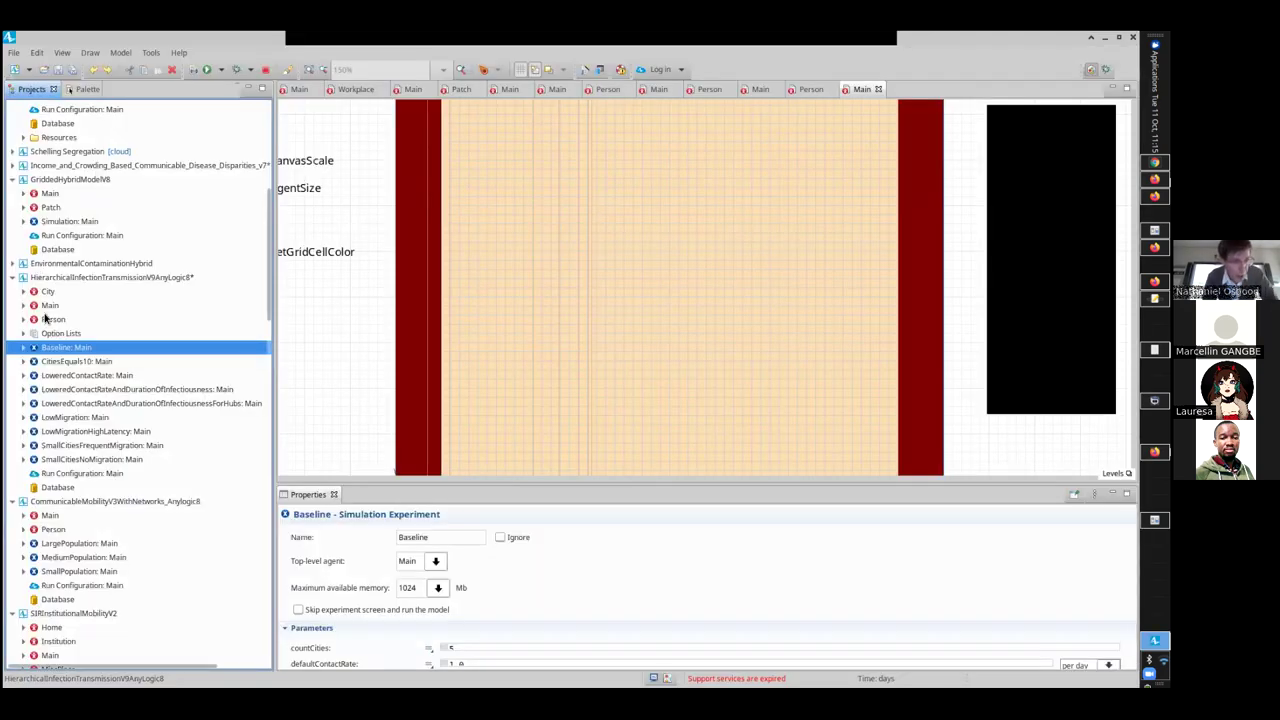
left_click(45, 318)
double_click(45, 318)
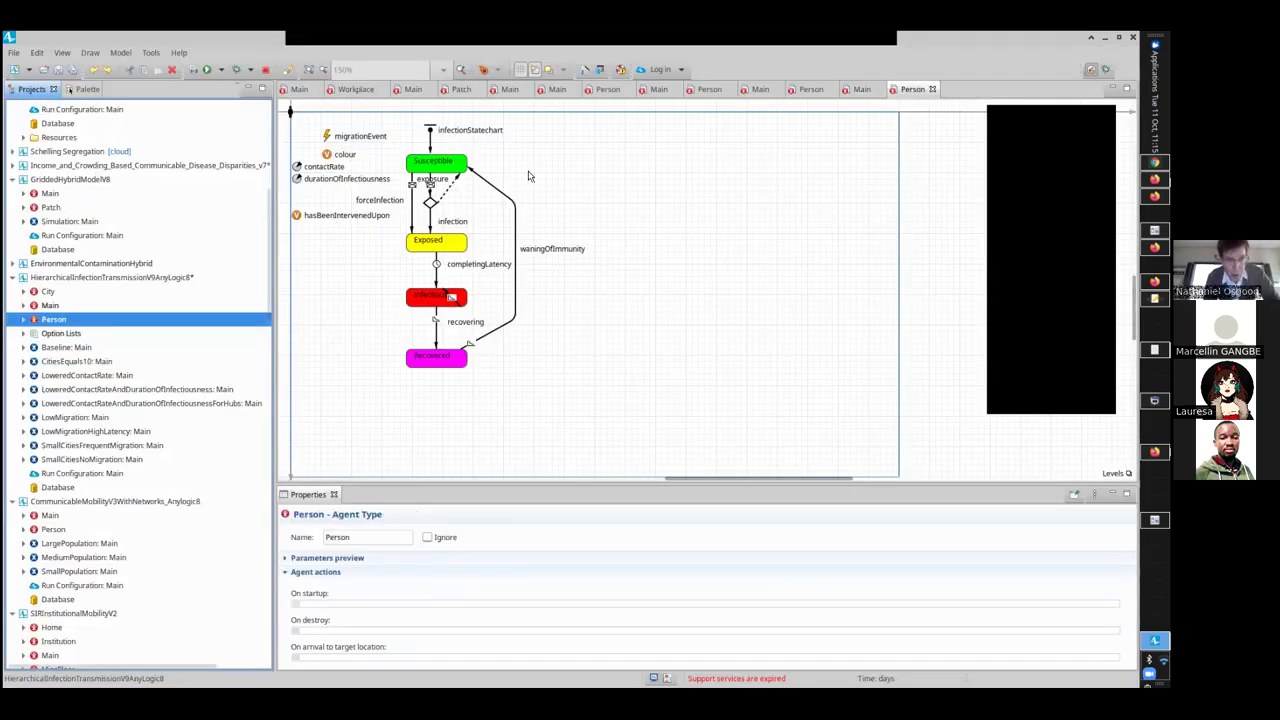
- Raise the running simulation's speed to x10 and select the Baseline experiment in the model editor
key("alt+Tab")
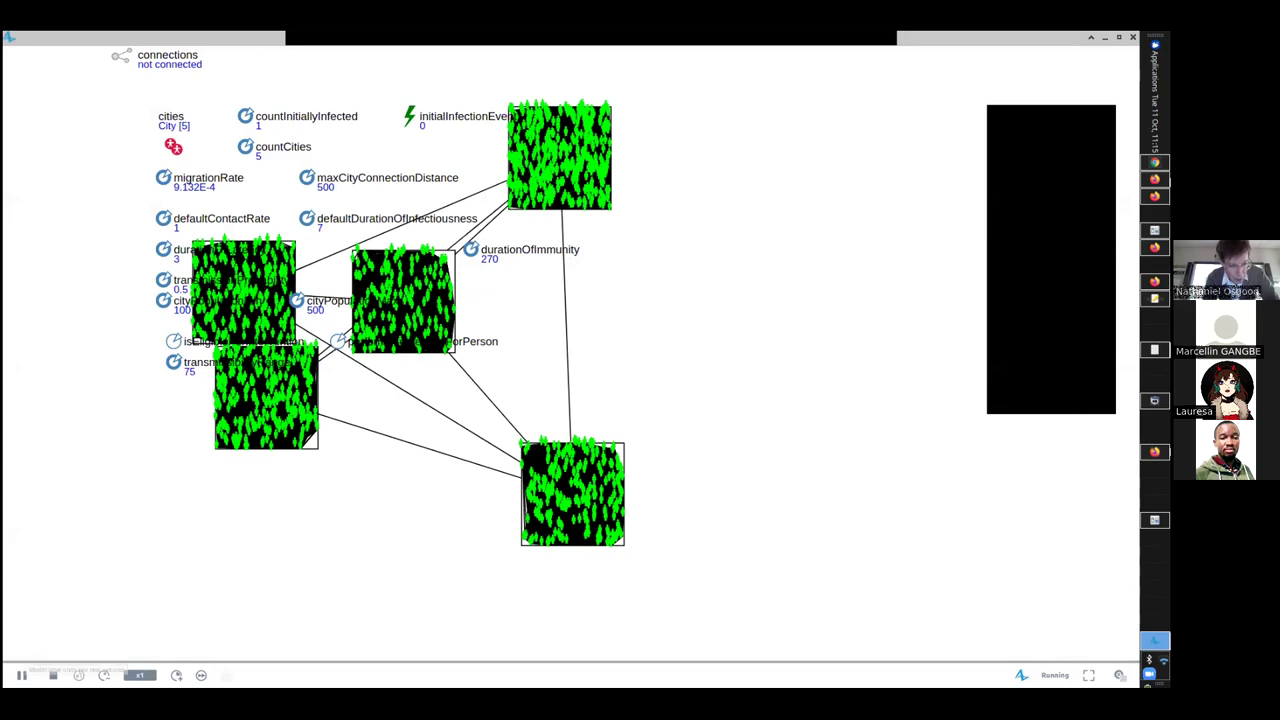
left_click(176, 675)
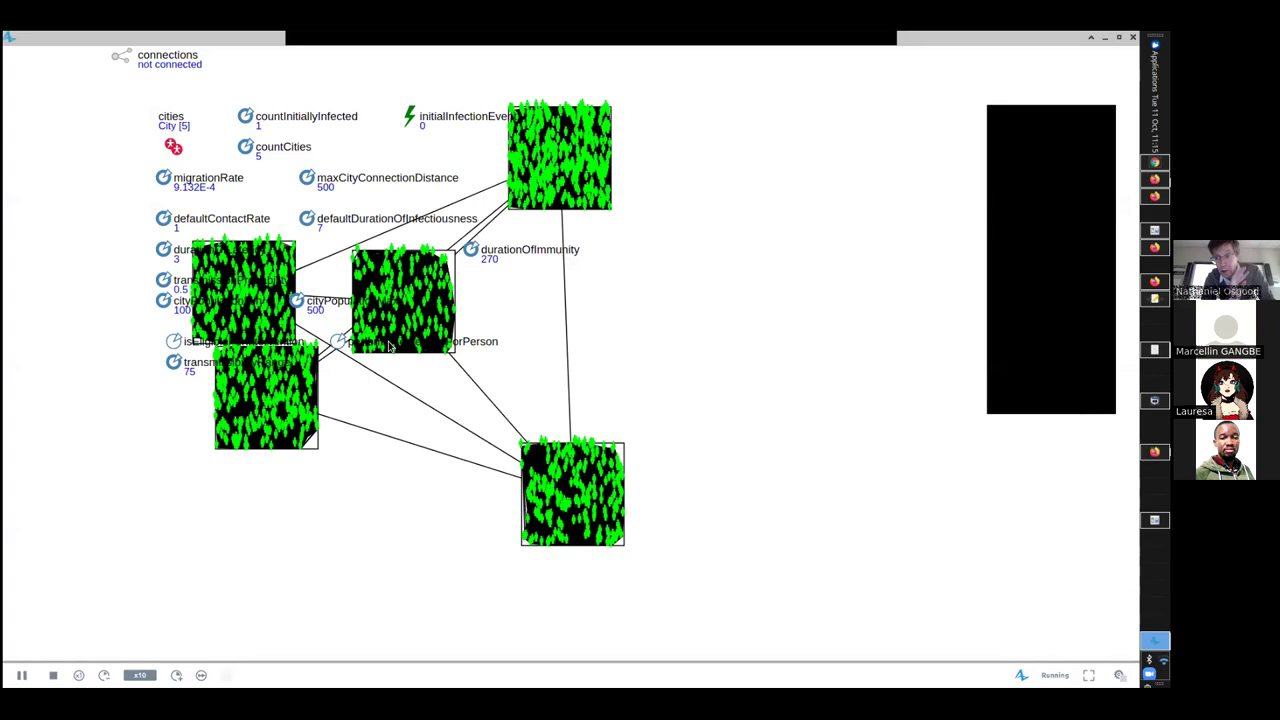
key("alt+Tab")
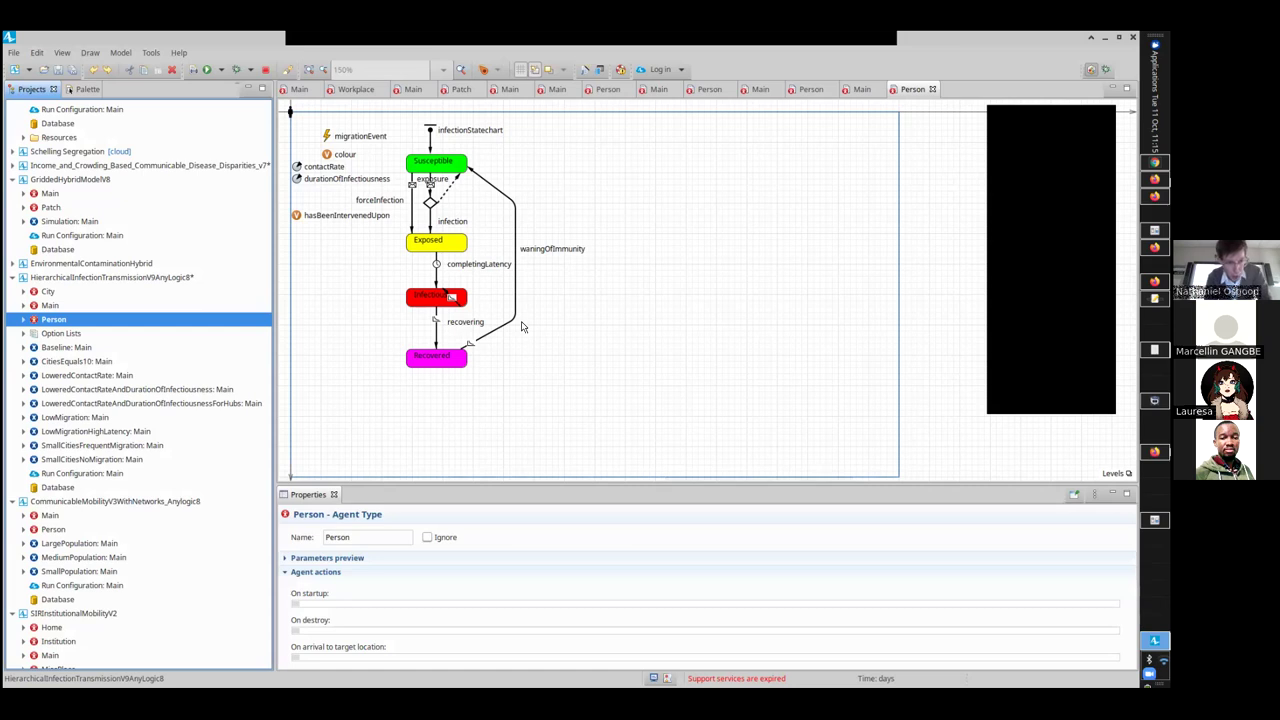
left_click(84, 348)
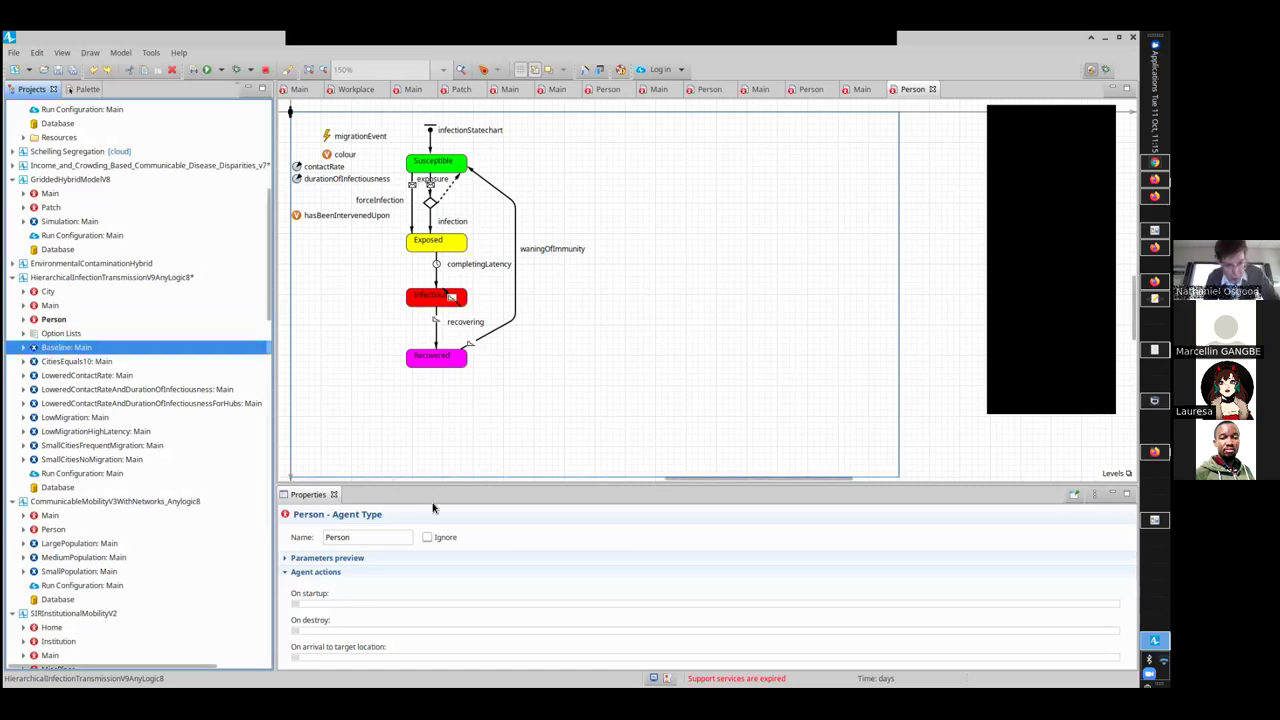
- Switch to the agent-based course site in Firefox and find the example model files on its home page
key("alt+Tab")
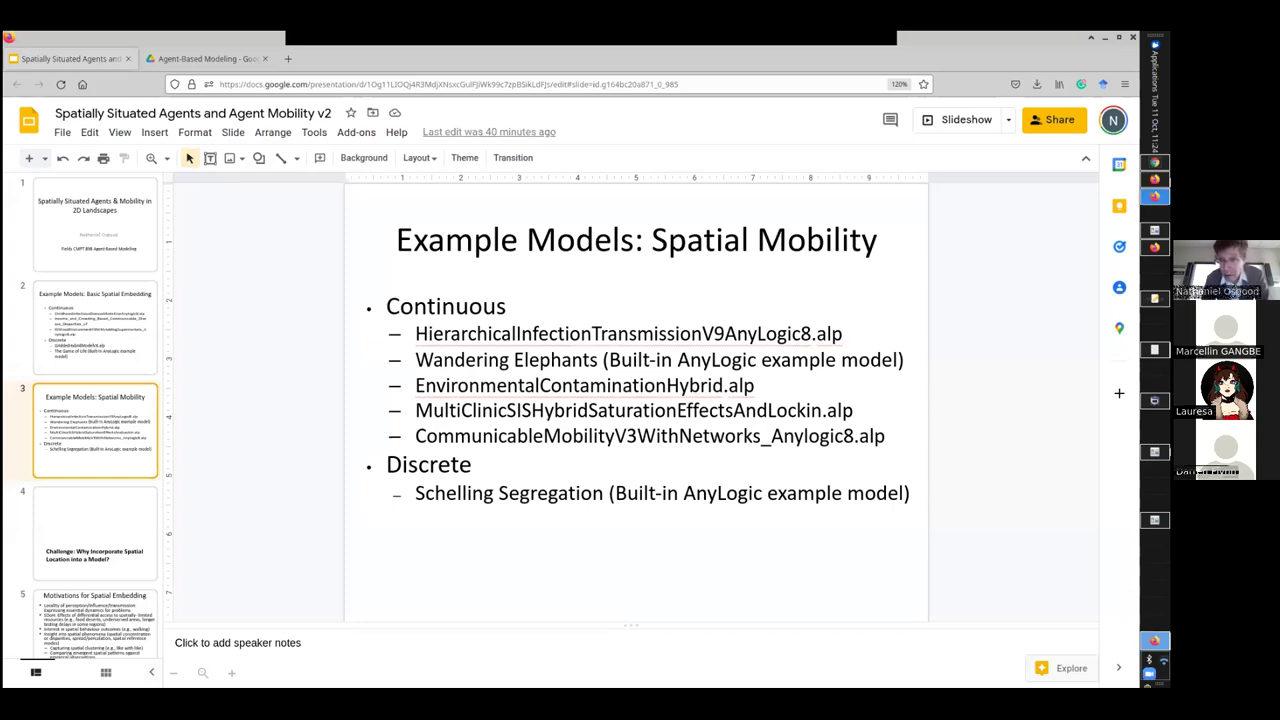
key("alt+Tab")
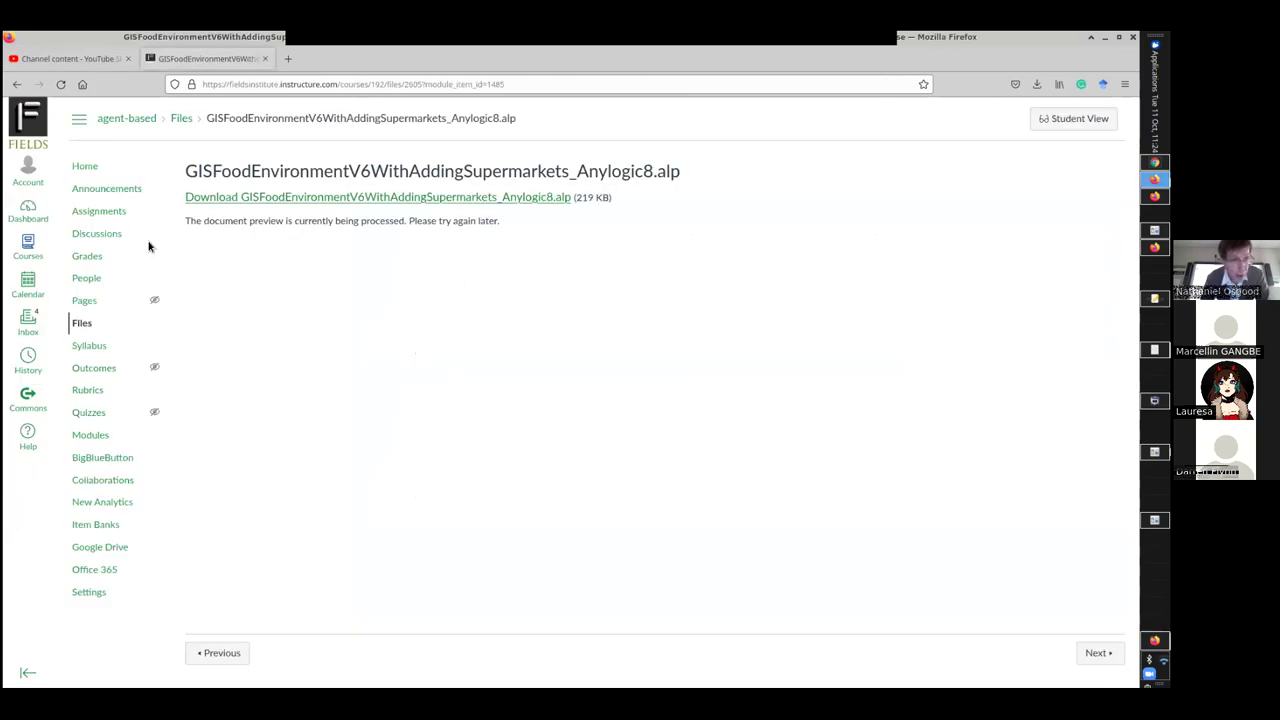
left_click(85, 166)
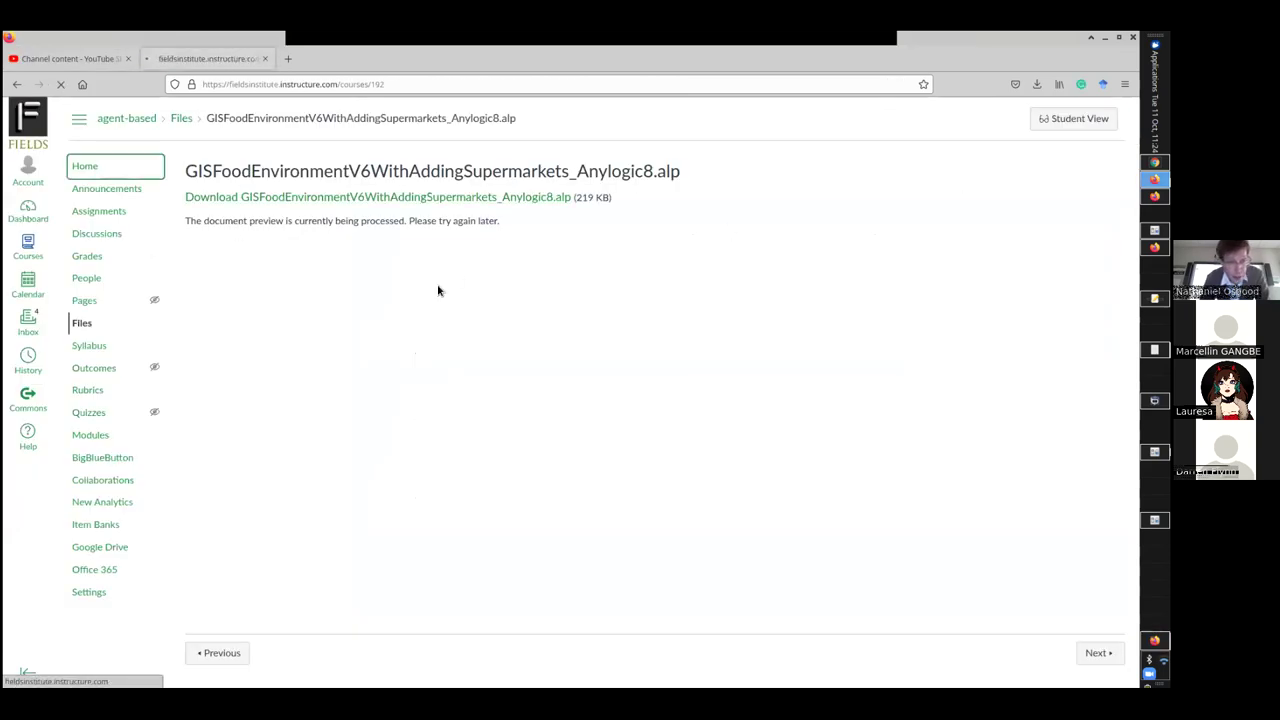
scroll(437, 290, "down", 6)
scroll(437, 290, "down", 5)
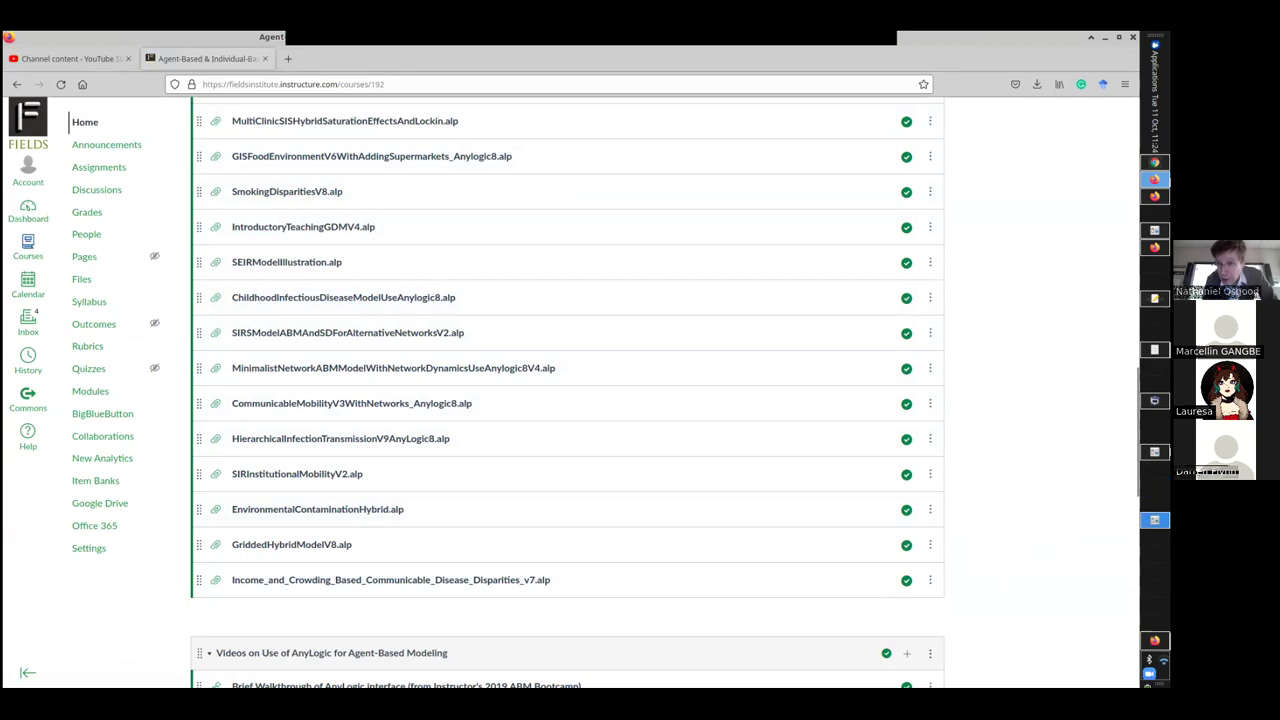
- Switch to the terminal and relaunch AnyLogic with ./start-anylogic.sh
left_click(1155, 519)
key("Up")
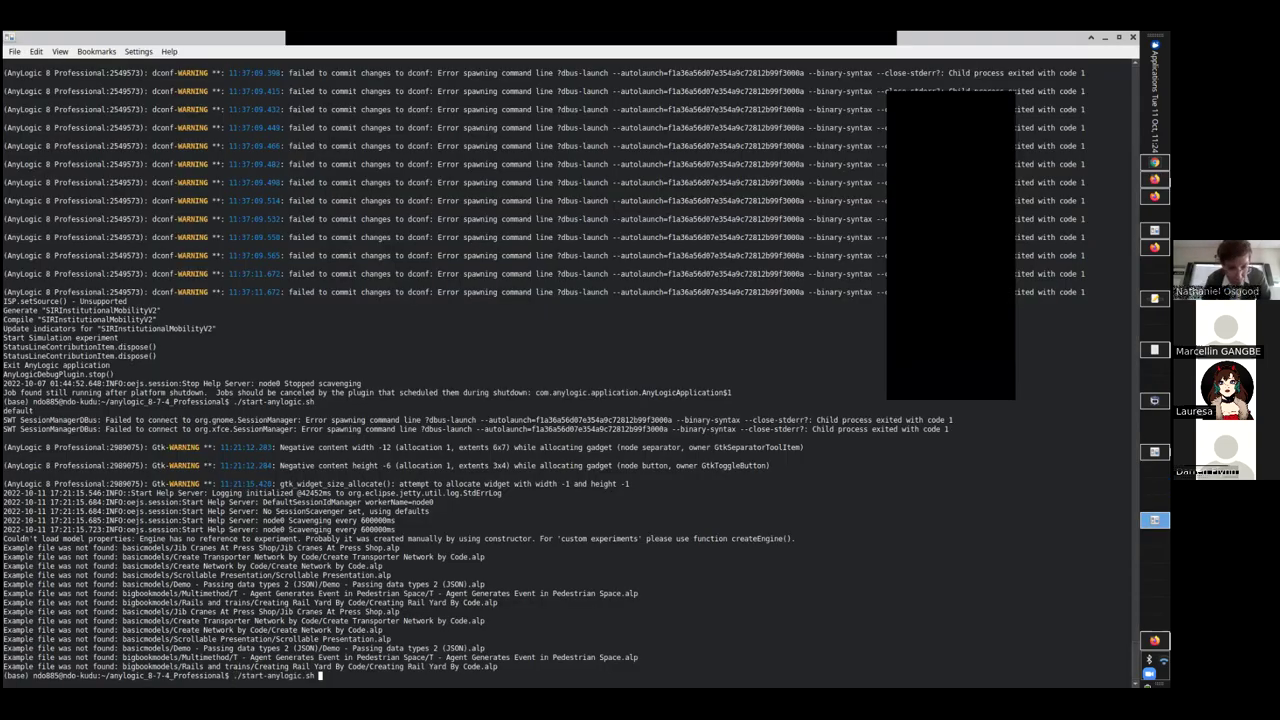
key("alt+Tab")
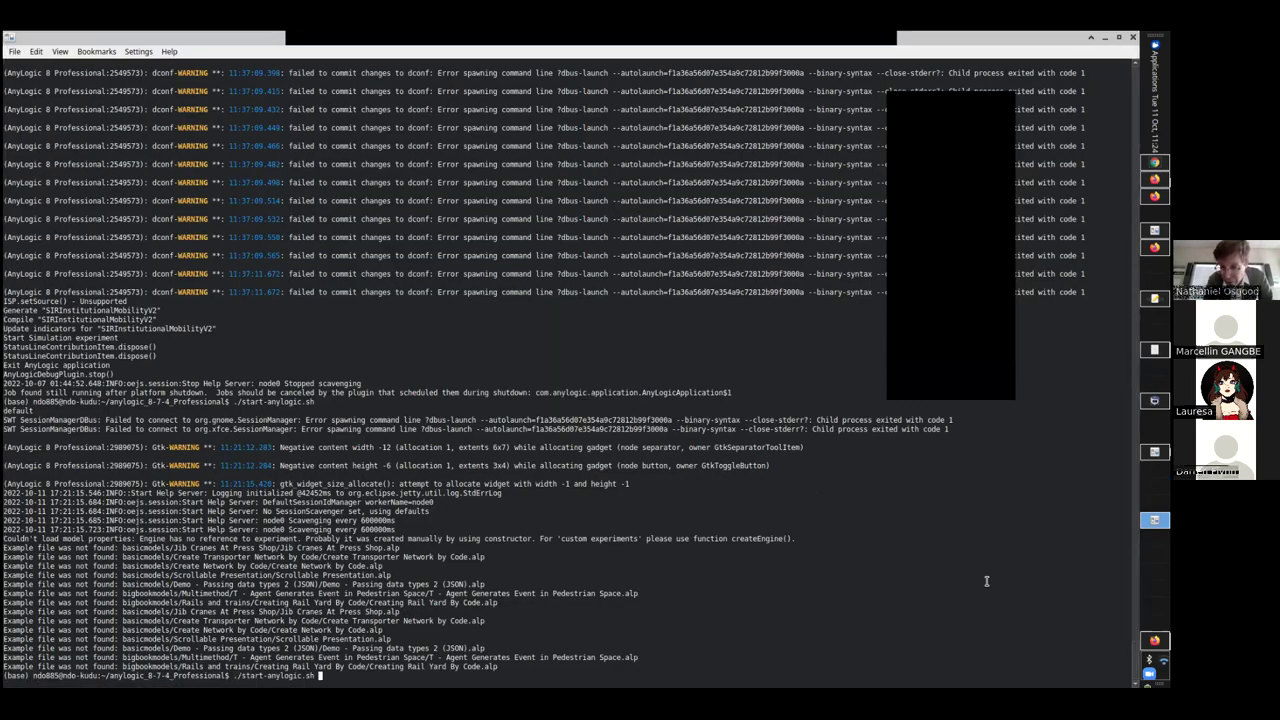
key("Return")
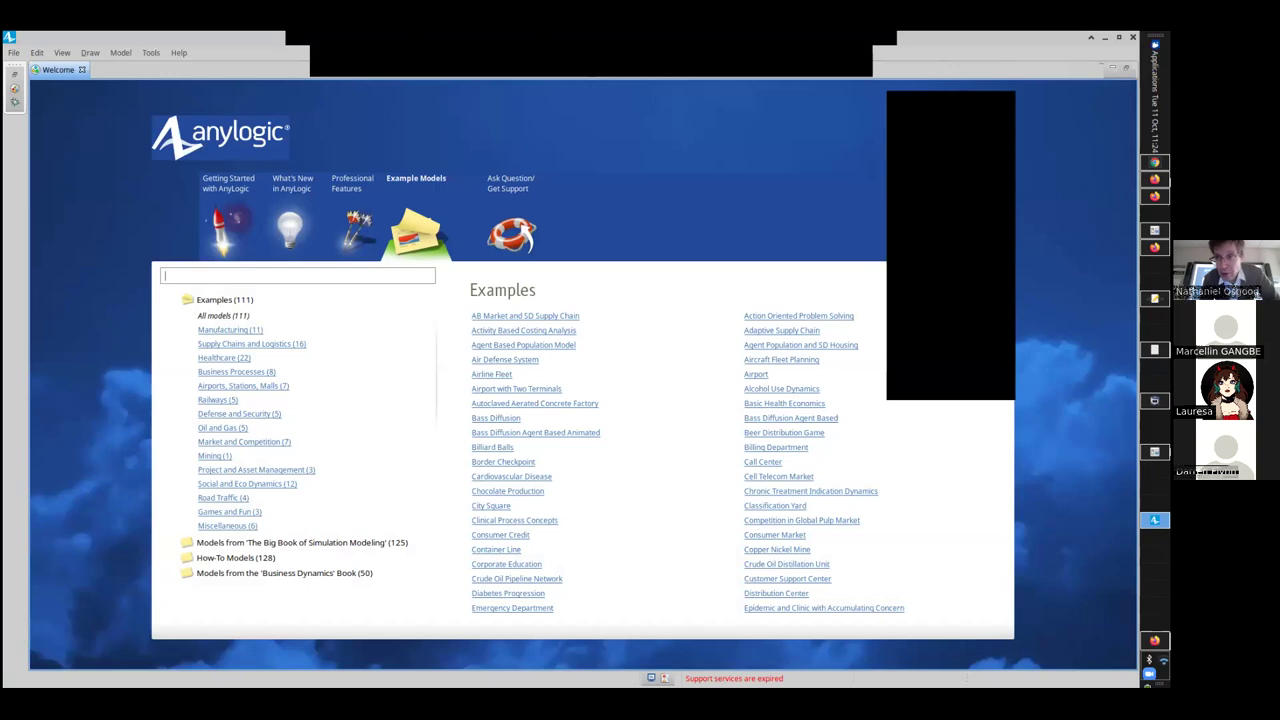
- Leave the Welcome page and close all open models without saving their changes
left_click(1112, 67)
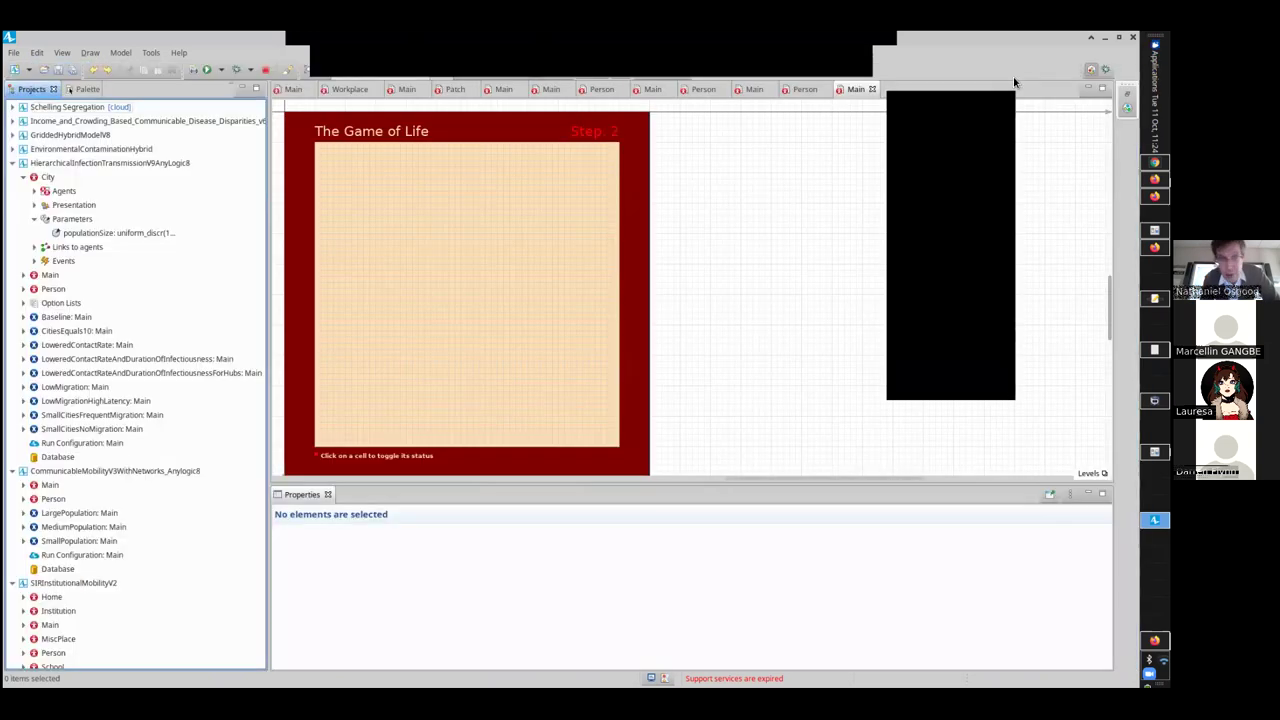
left_click(14, 52)
left_click(36, 192)
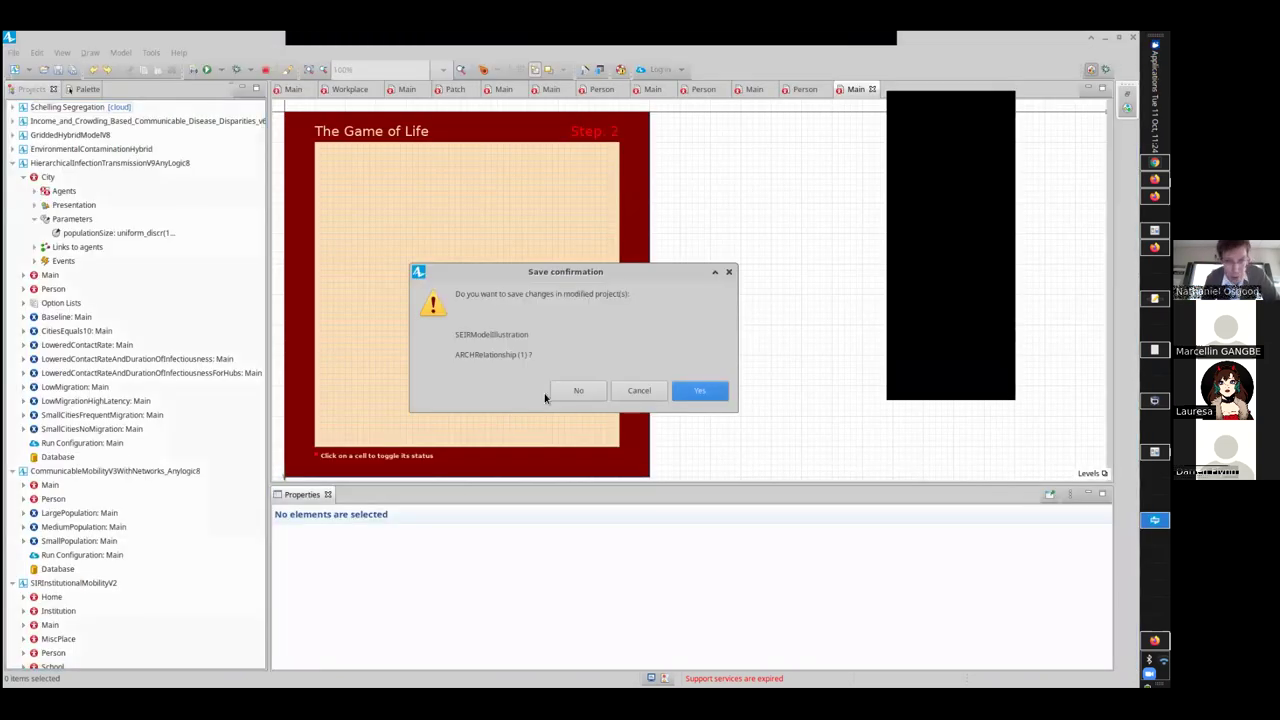
left_click(578, 390)
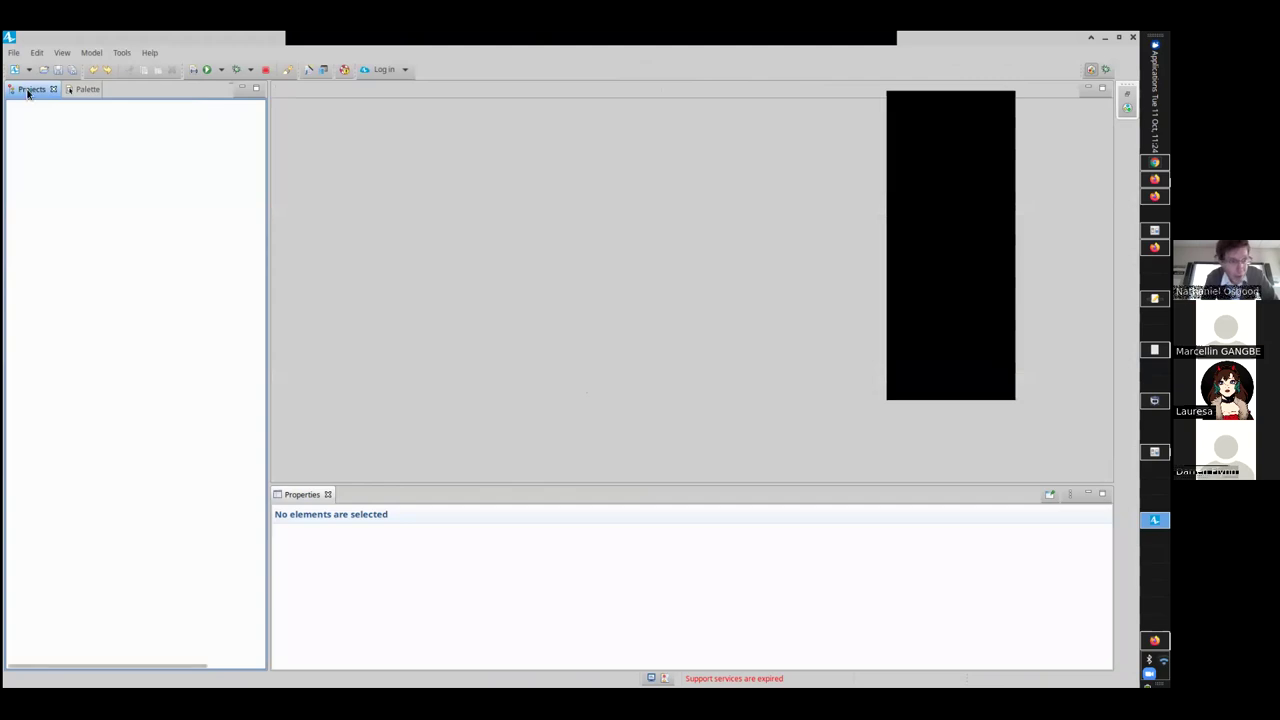
left_click(14, 52)
left_click(30, 83)
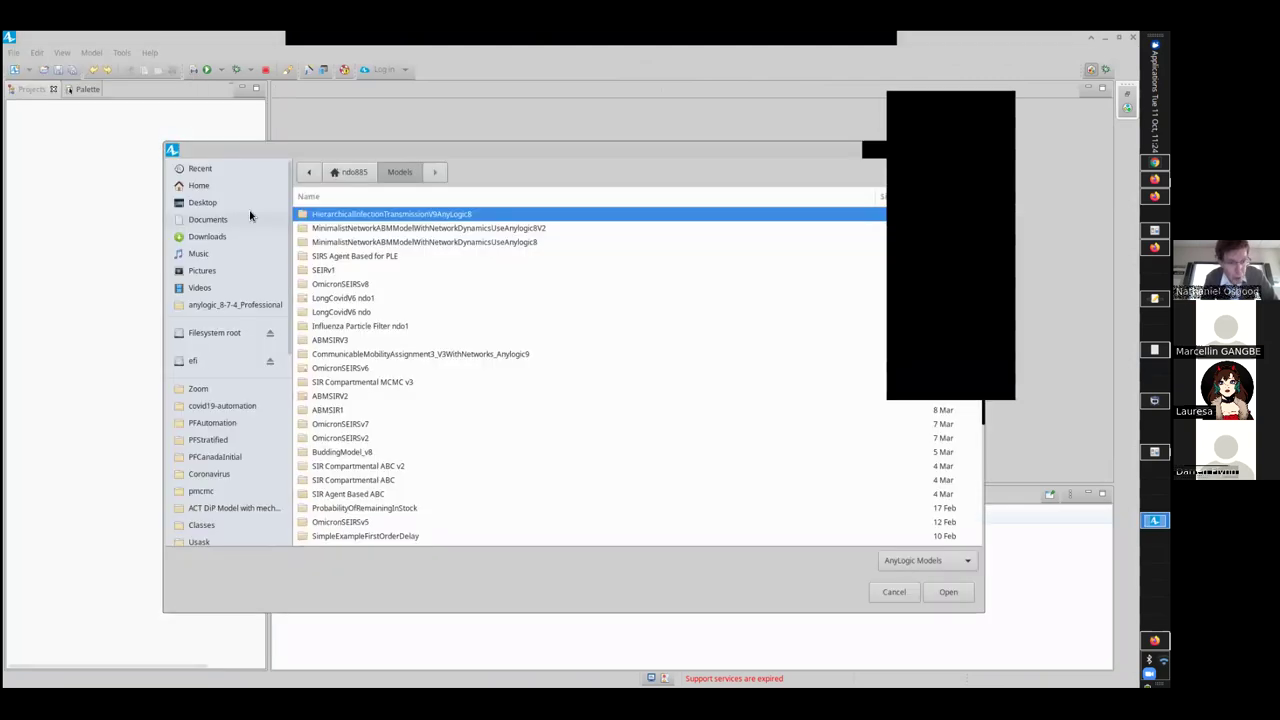
key("Escape")
- Open the recently used model EnvironmentalContaminationHybrid.alp and dismiss the new-version notice
left_click(14, 52)
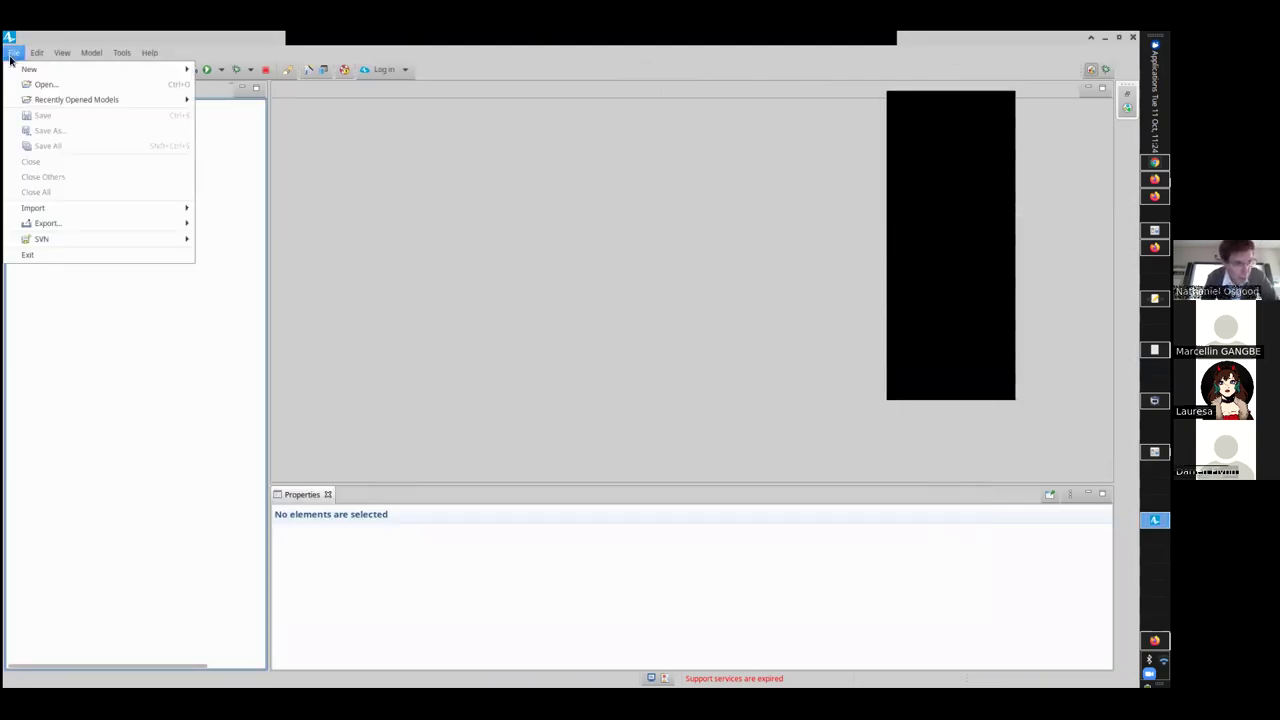
mouse_move(54, 100)
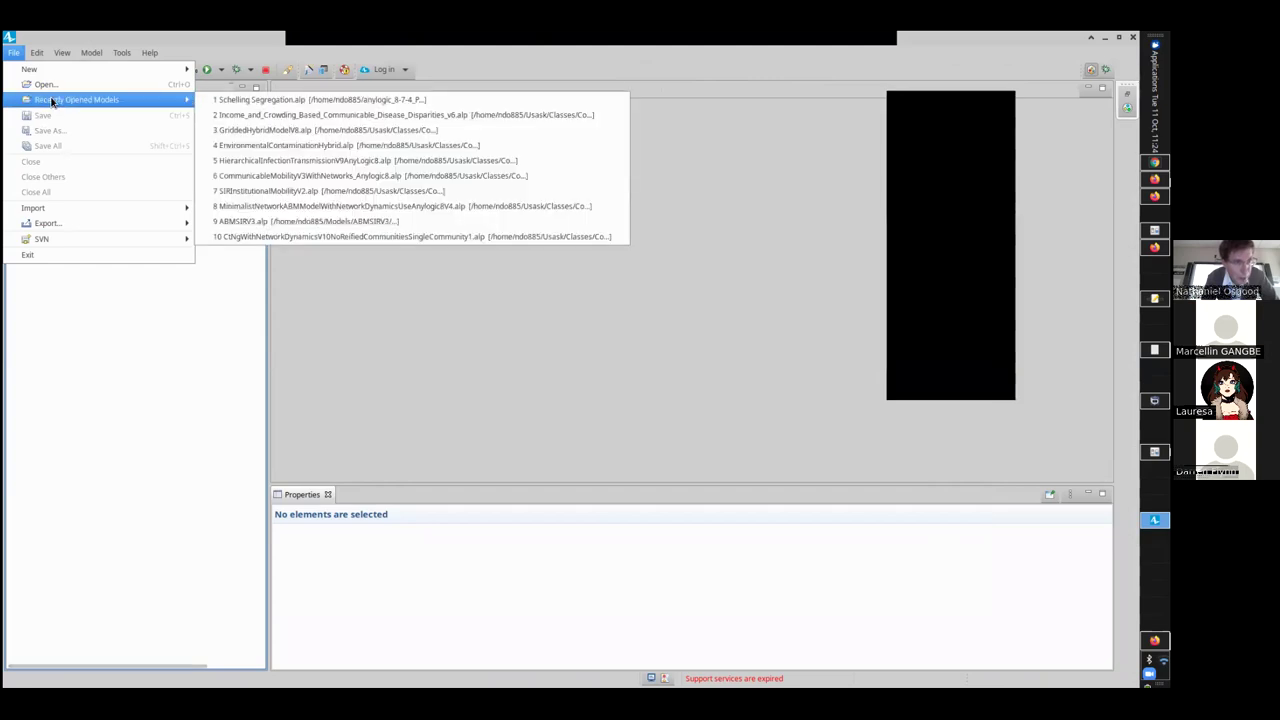
left_click(272, 146)
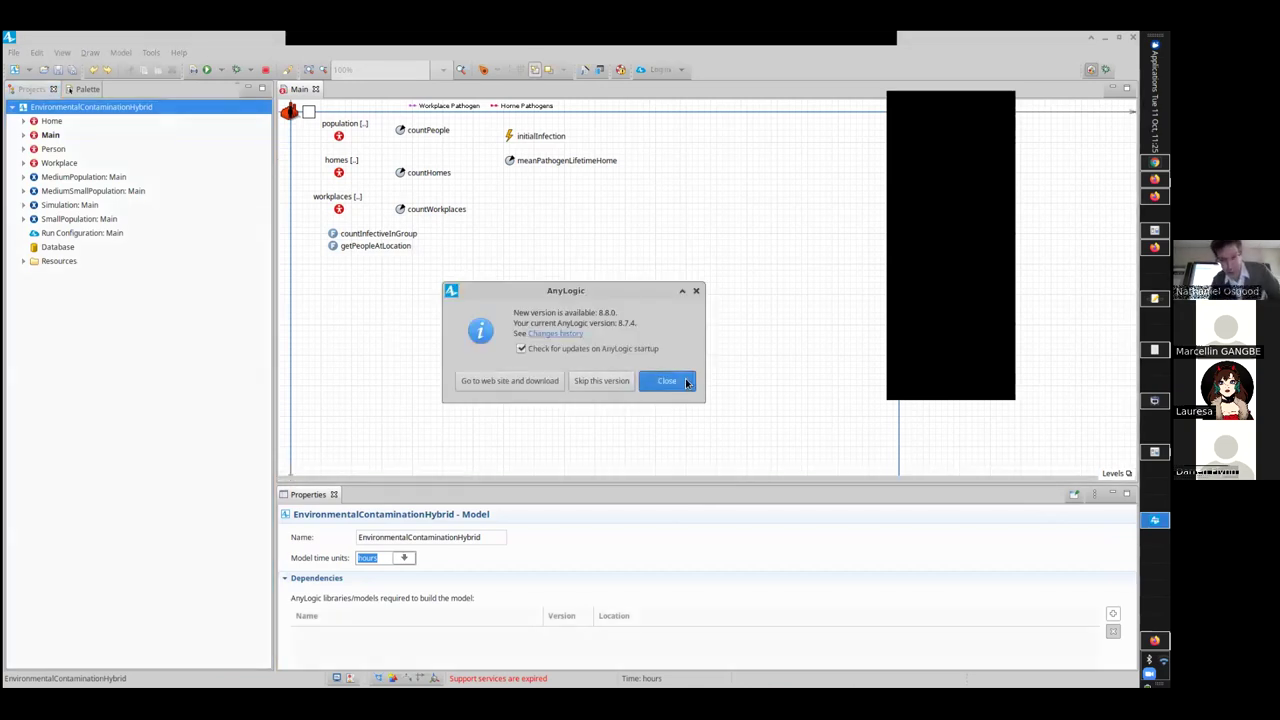
left_click(686, 383)
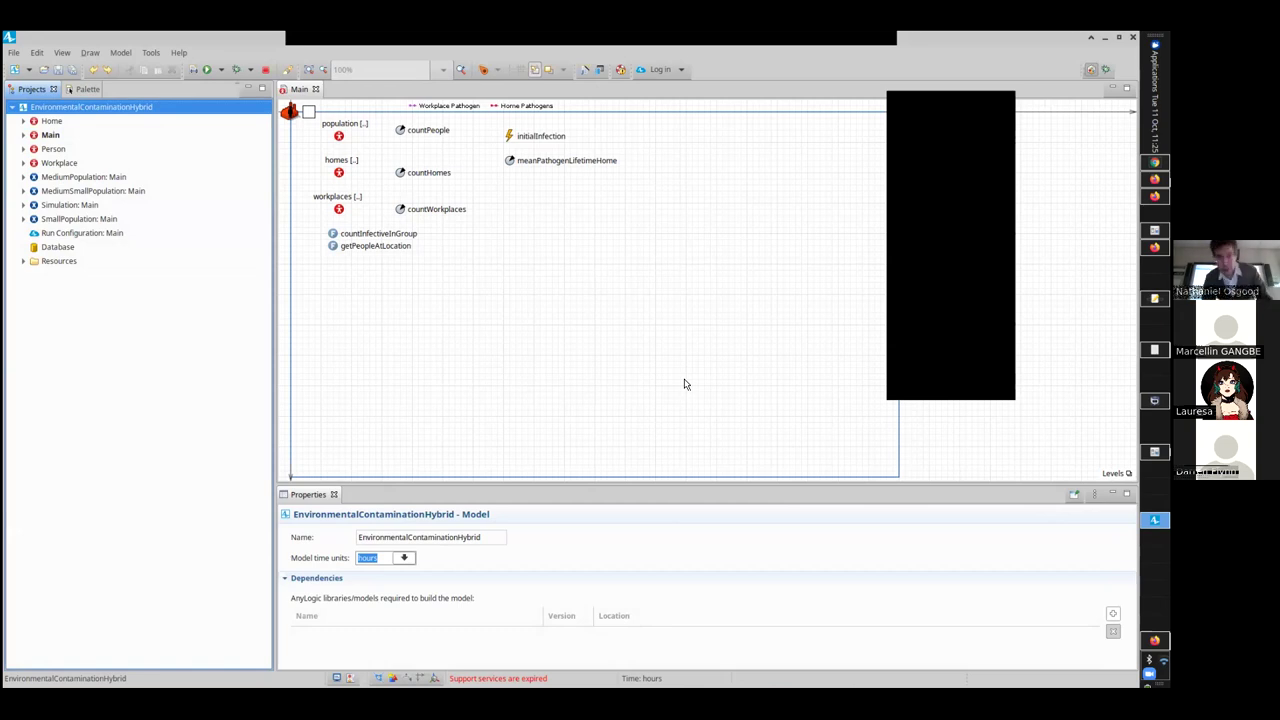
- Examine the Home agent type's diagram, and inspect the workplaces and population agents in the Main diagram
left_click(46, 124)
double_click(46, 122)
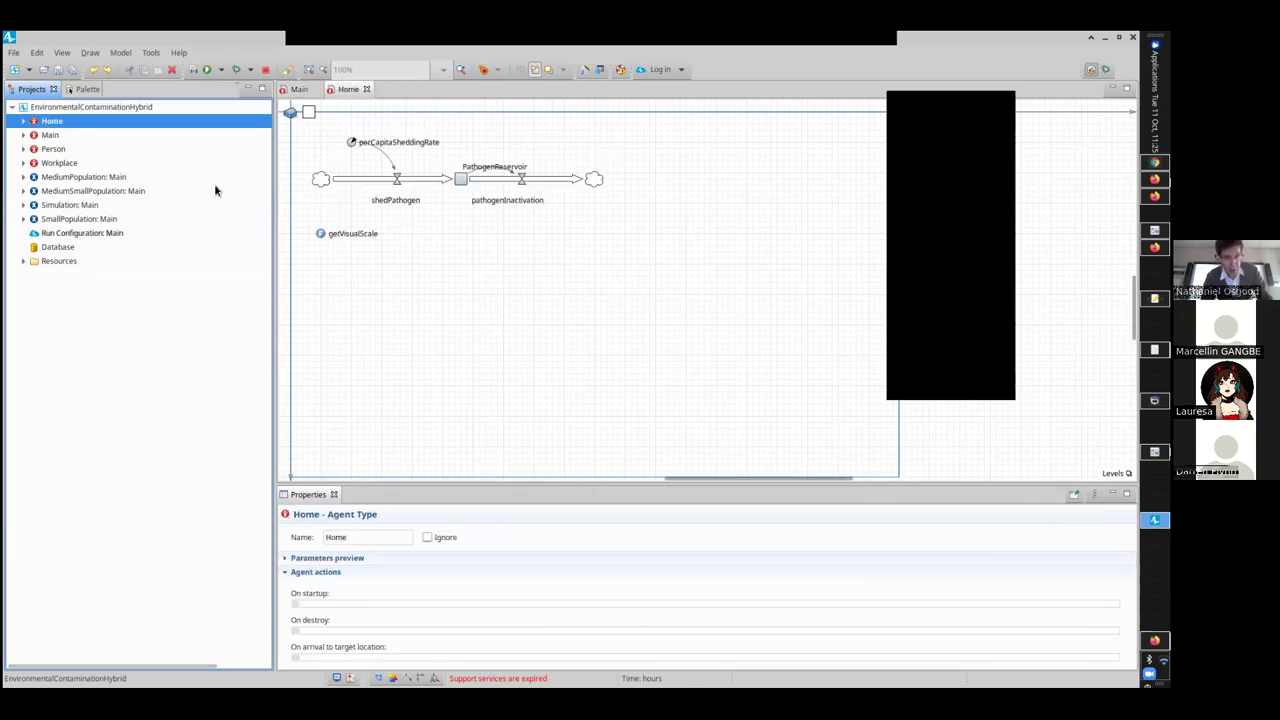
left_click(50, 137)
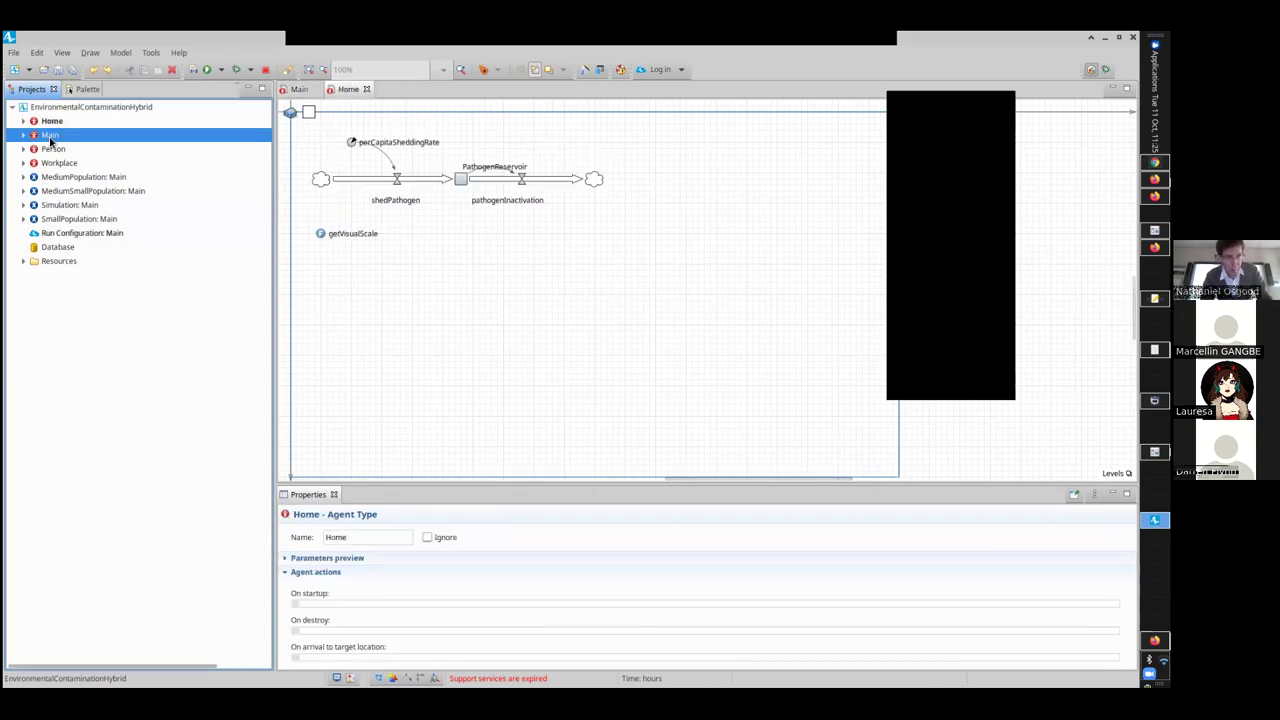
double_click(50, 138)
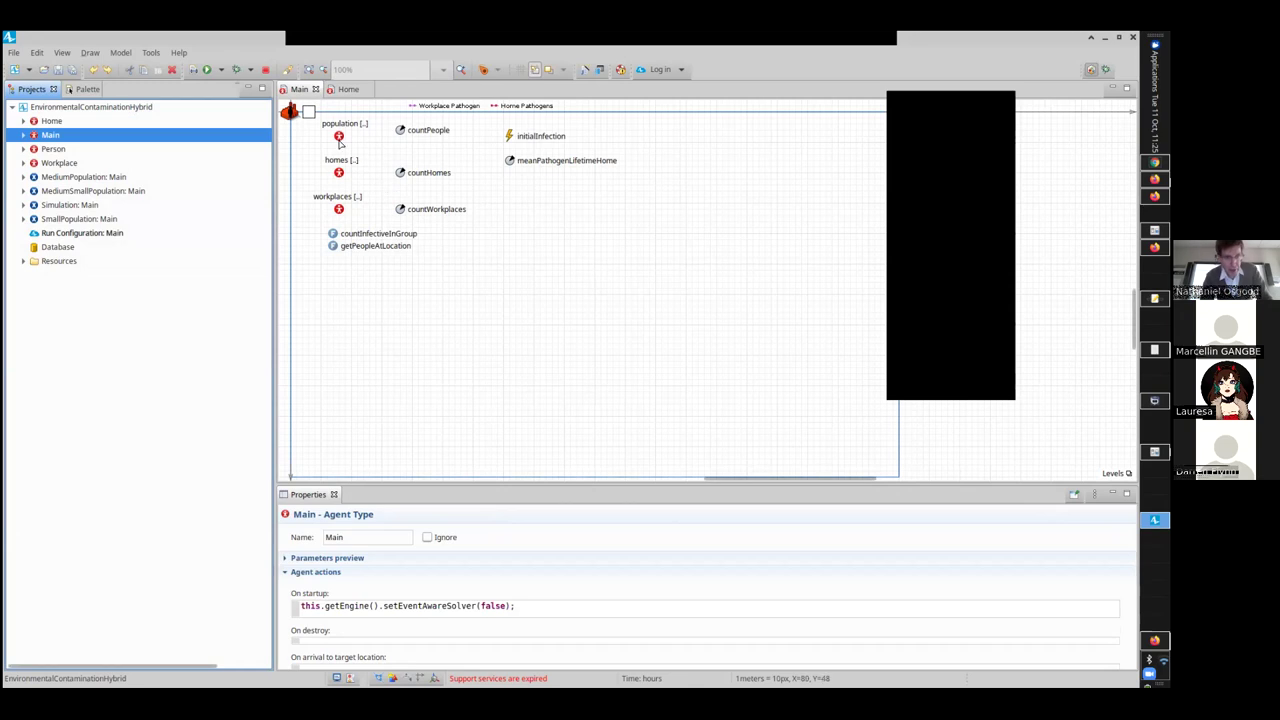
left_click(339, 209)
left_click(339, 138)
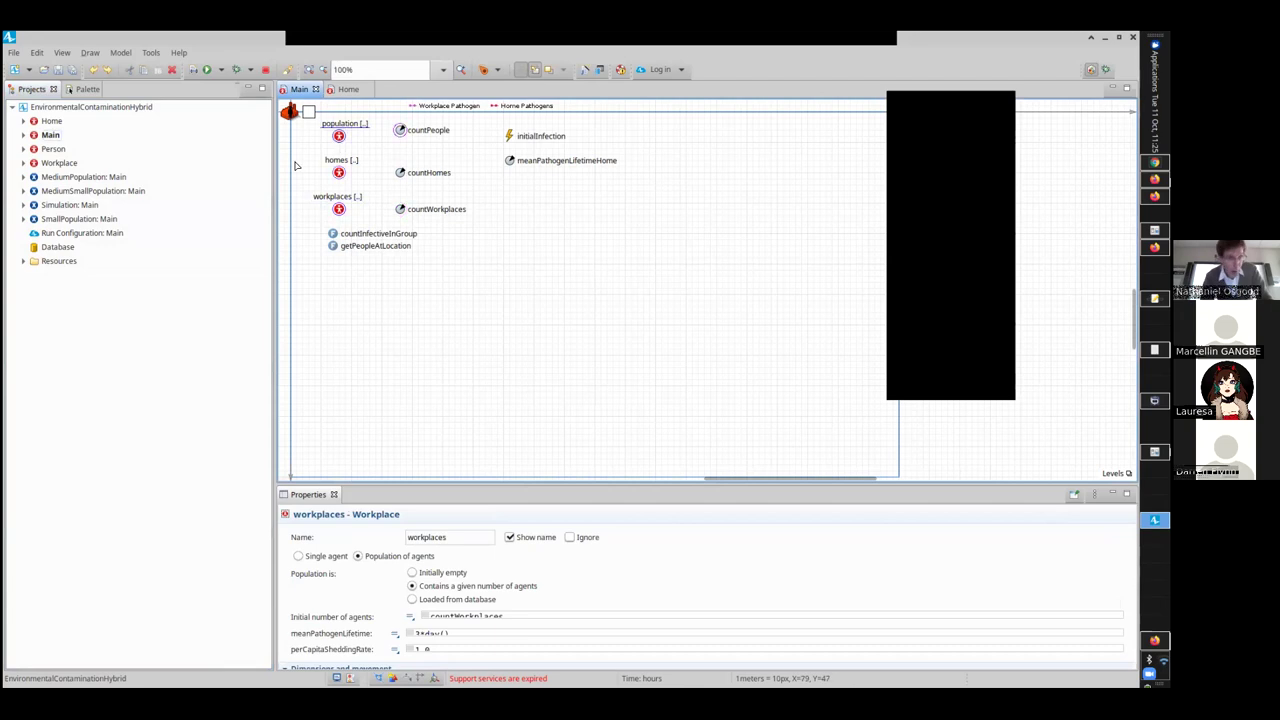
- Open the Person agent type and inspect its environmentalInfection transition and the Worktime and OffTime states
left_click(46, 134)
left_click(45, 148)
double_click(45, 148)
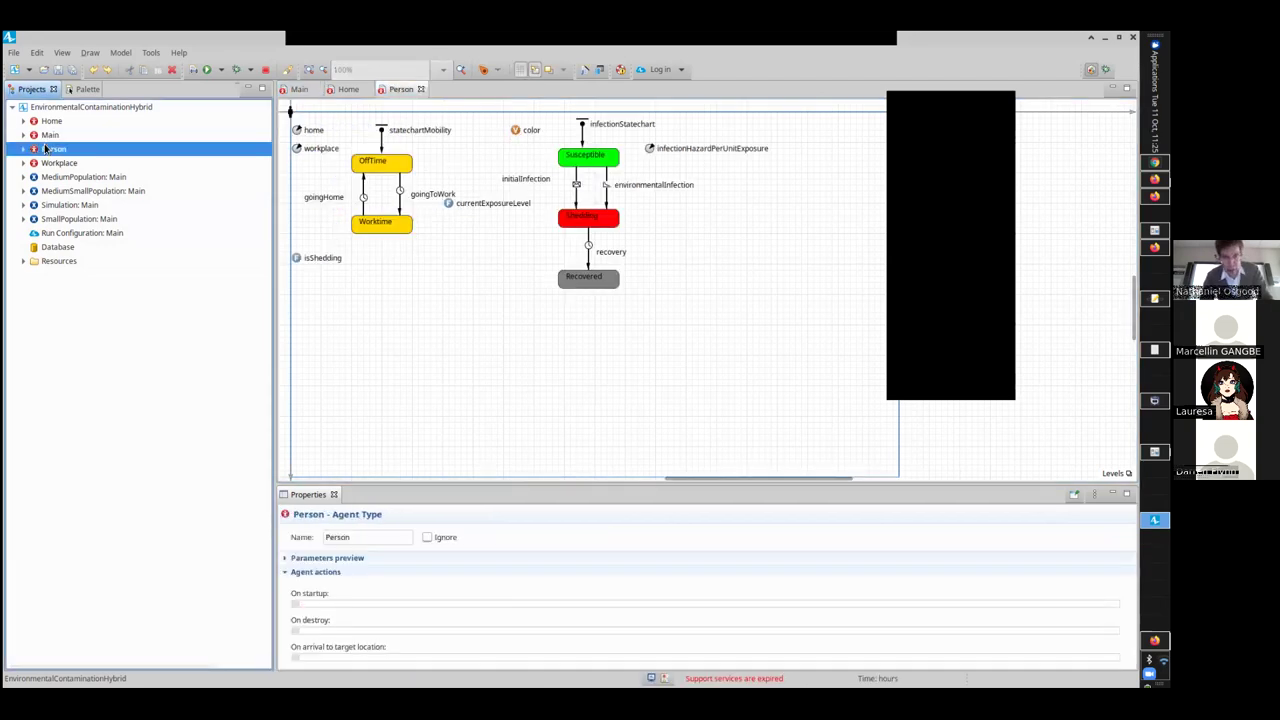
left_click(607, 188)
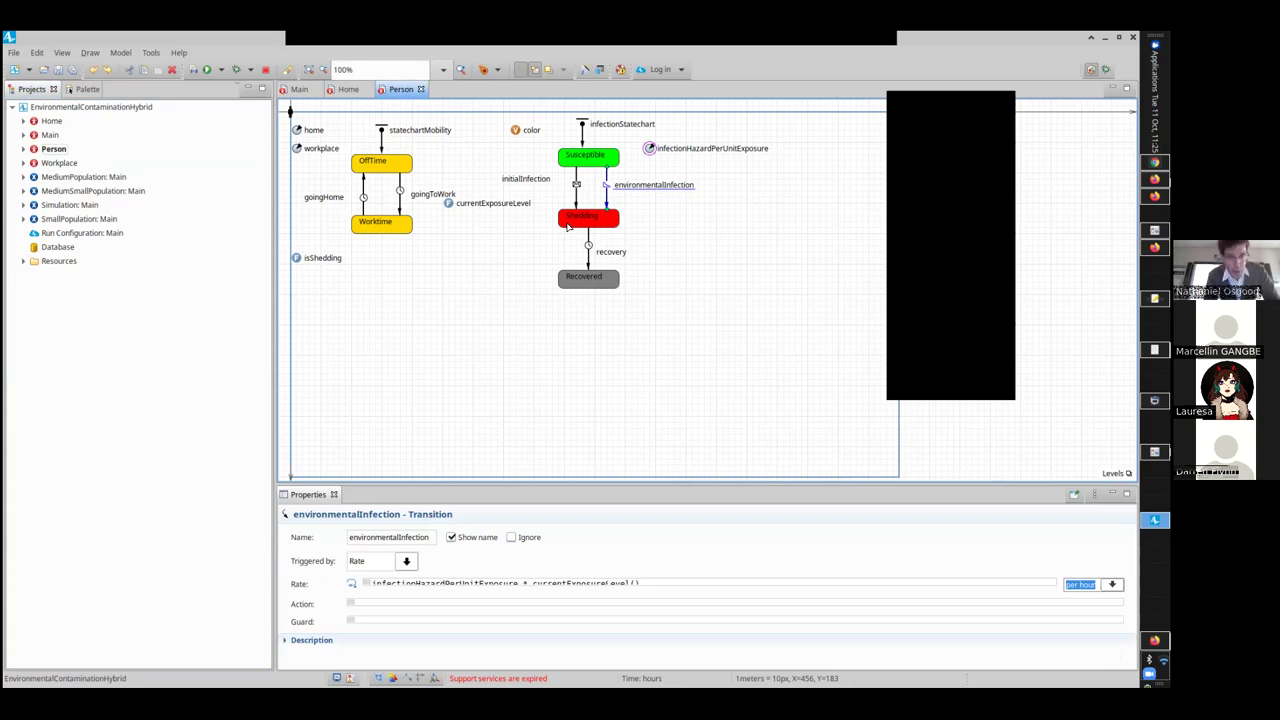
left_click(386, 226)
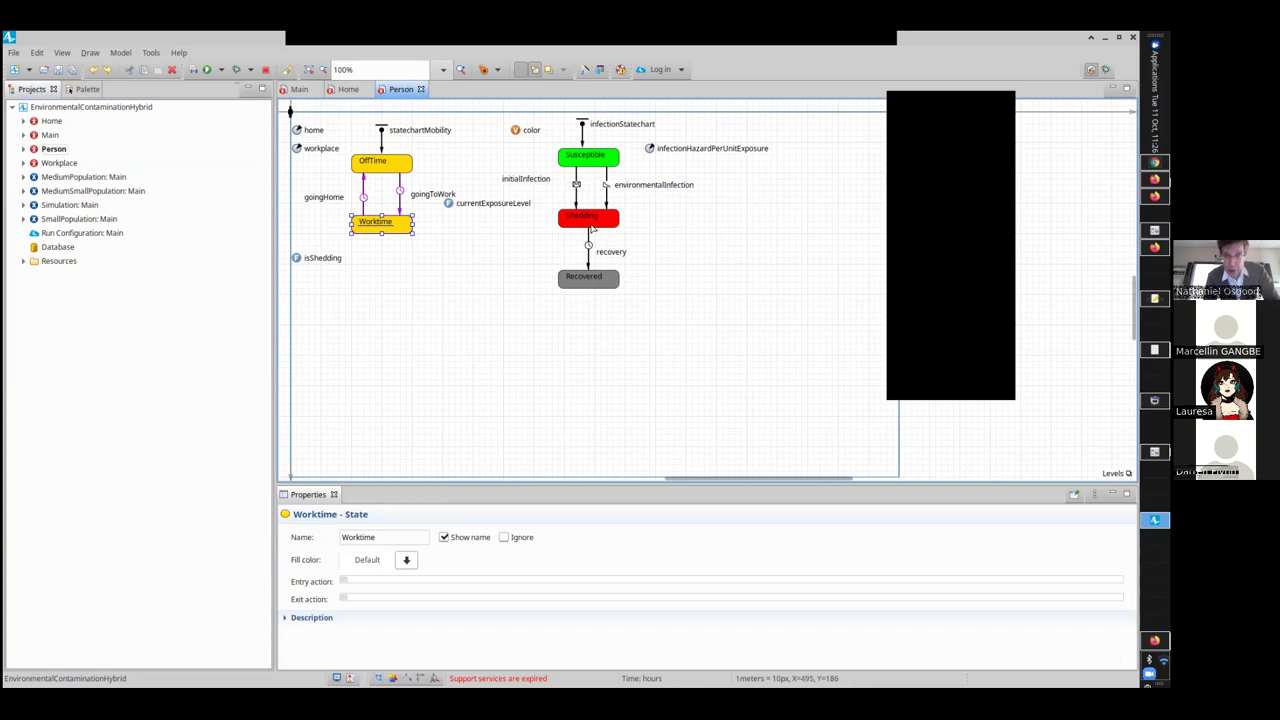
left_click(378, 167)
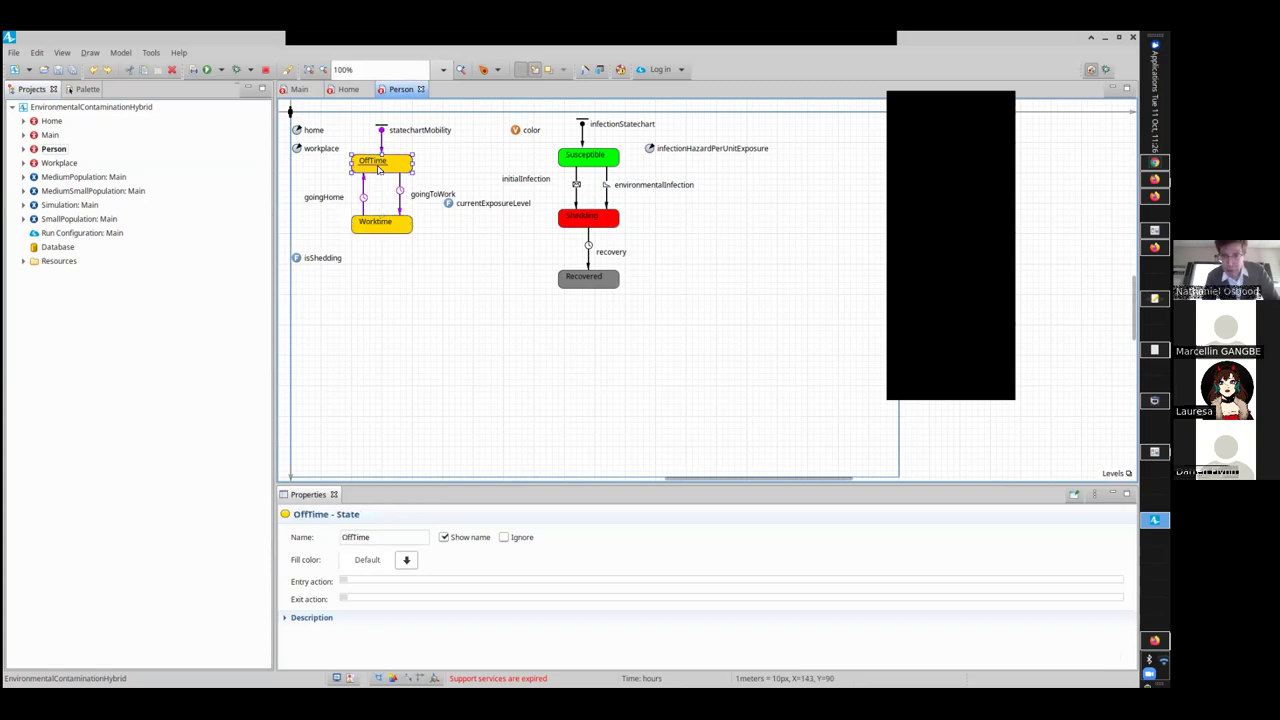
- Review the pathogen reservoir stock-and-flow diagrams of the Home and Workplace agent types
left_click(48, 123)
double_click(48, 122)
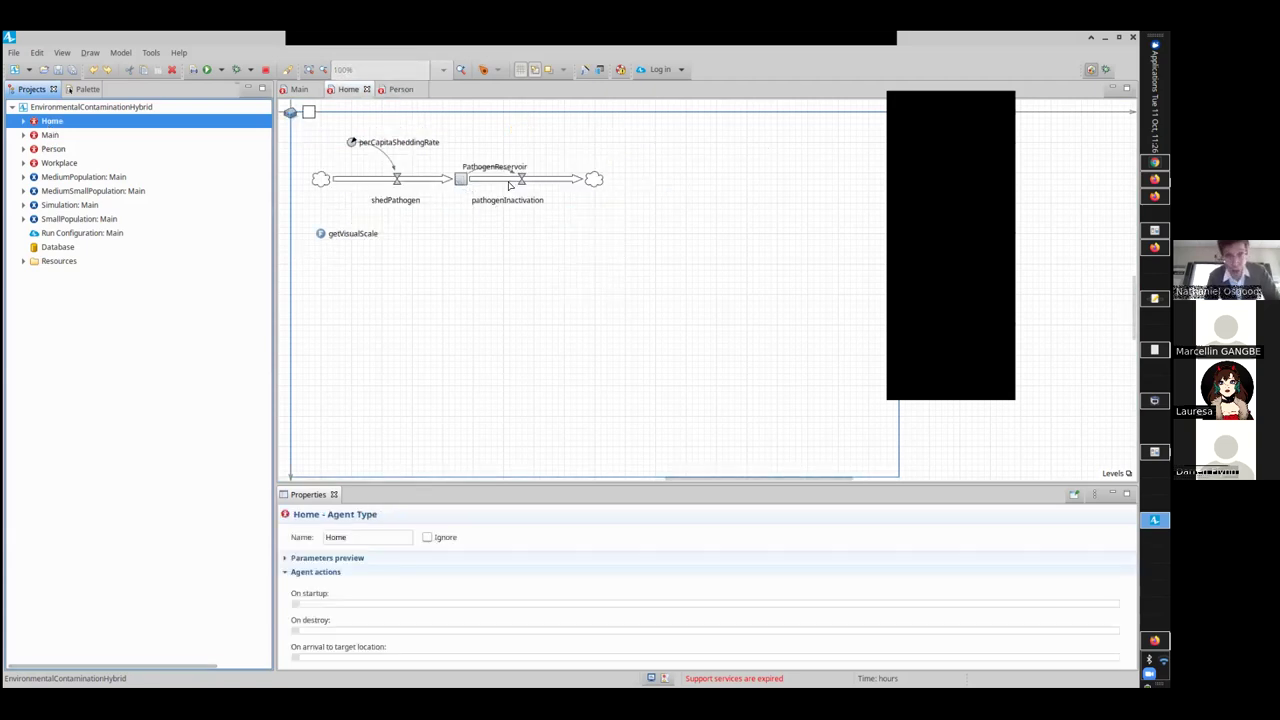
left_click(48, 150)
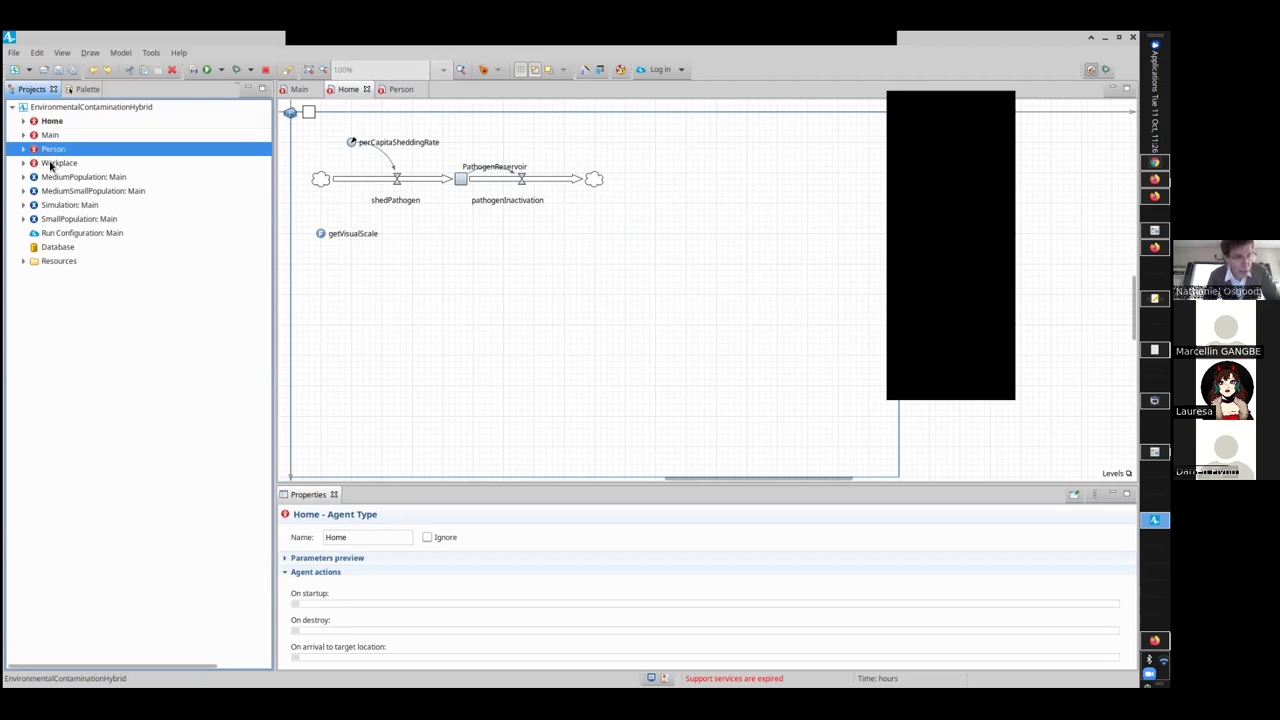
left_click(53, 165)
double_click(53, 166)
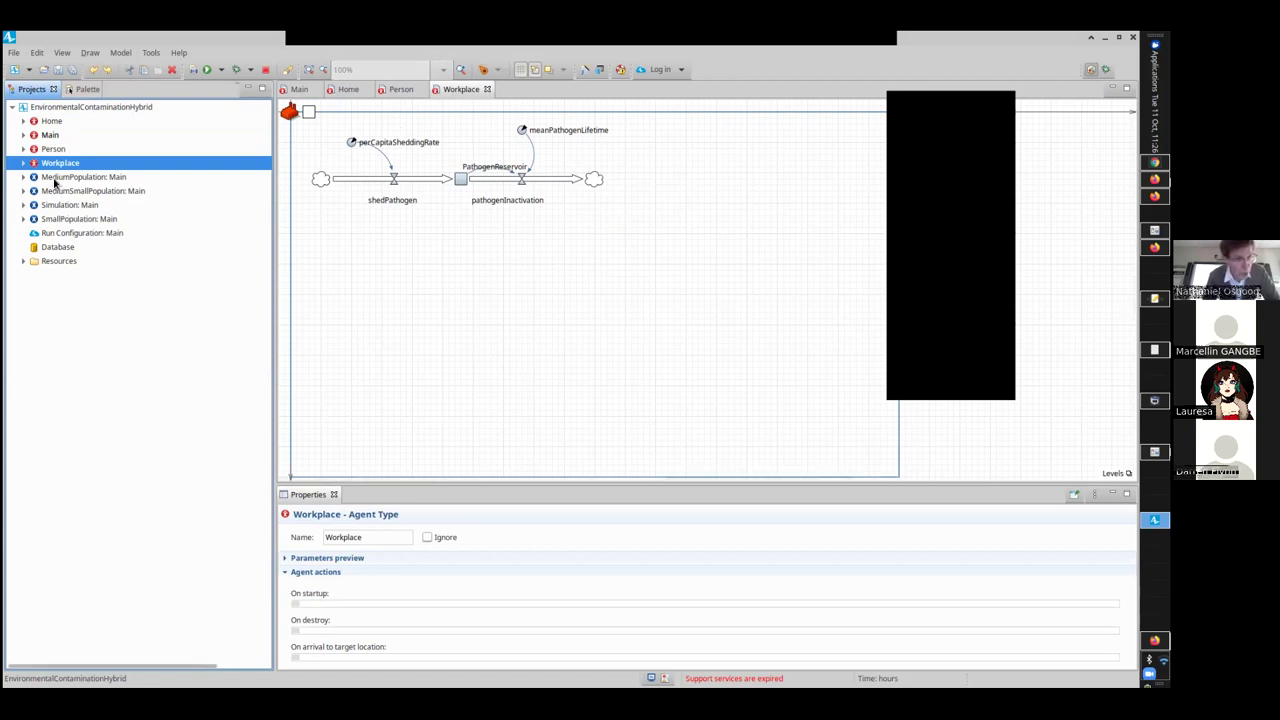
- Run the SmallPopulation experiment in a maximized window and speed the simulation up to x25
right_click(60, 219)
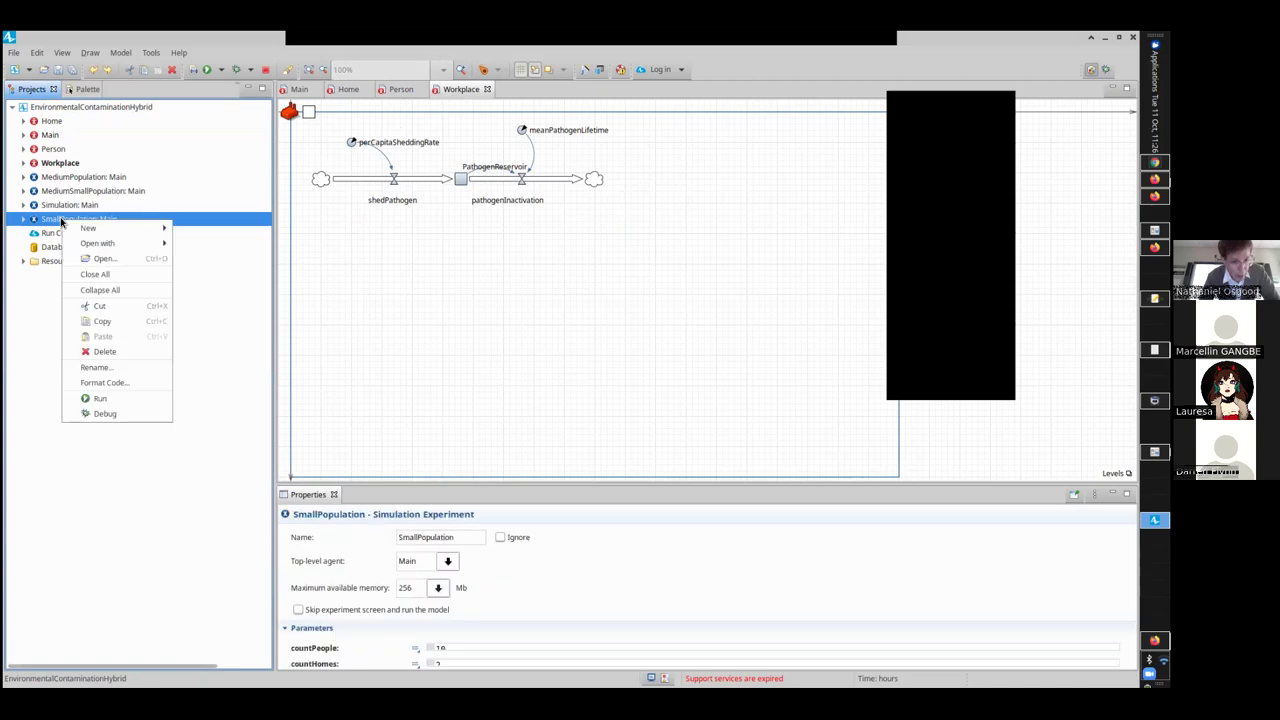
left_click(101, 398)
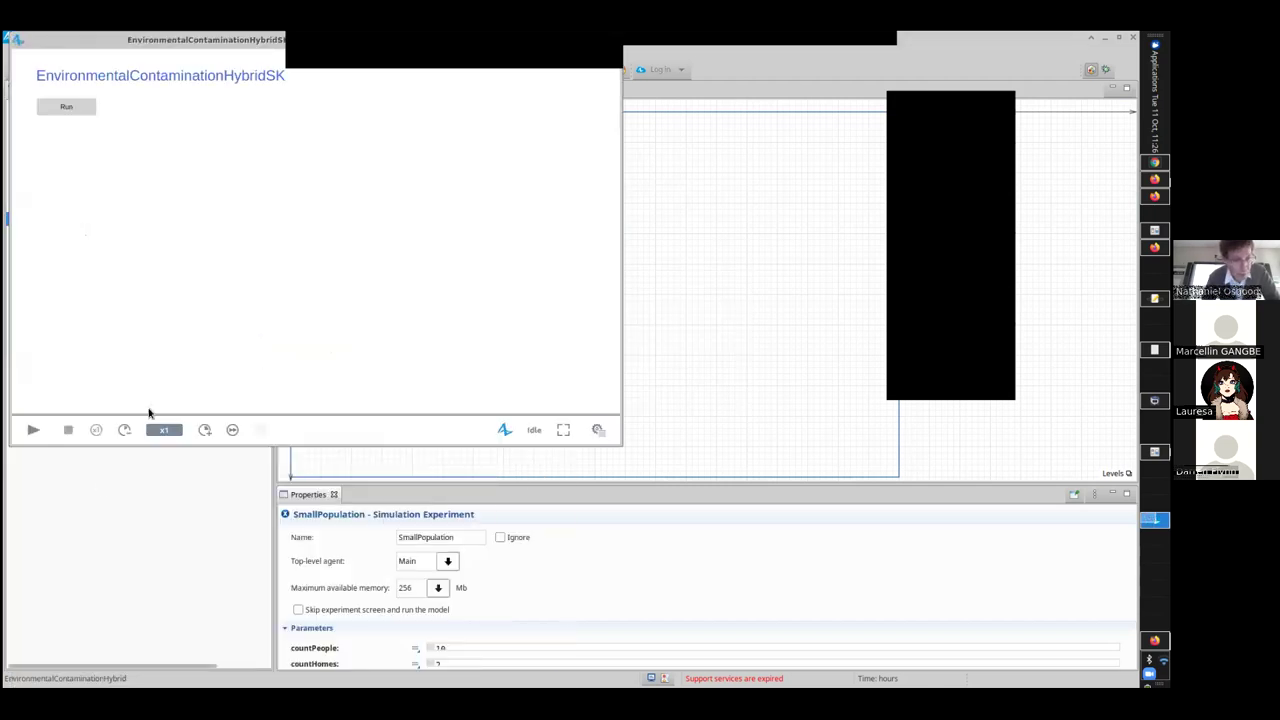
left_click(81, 107)
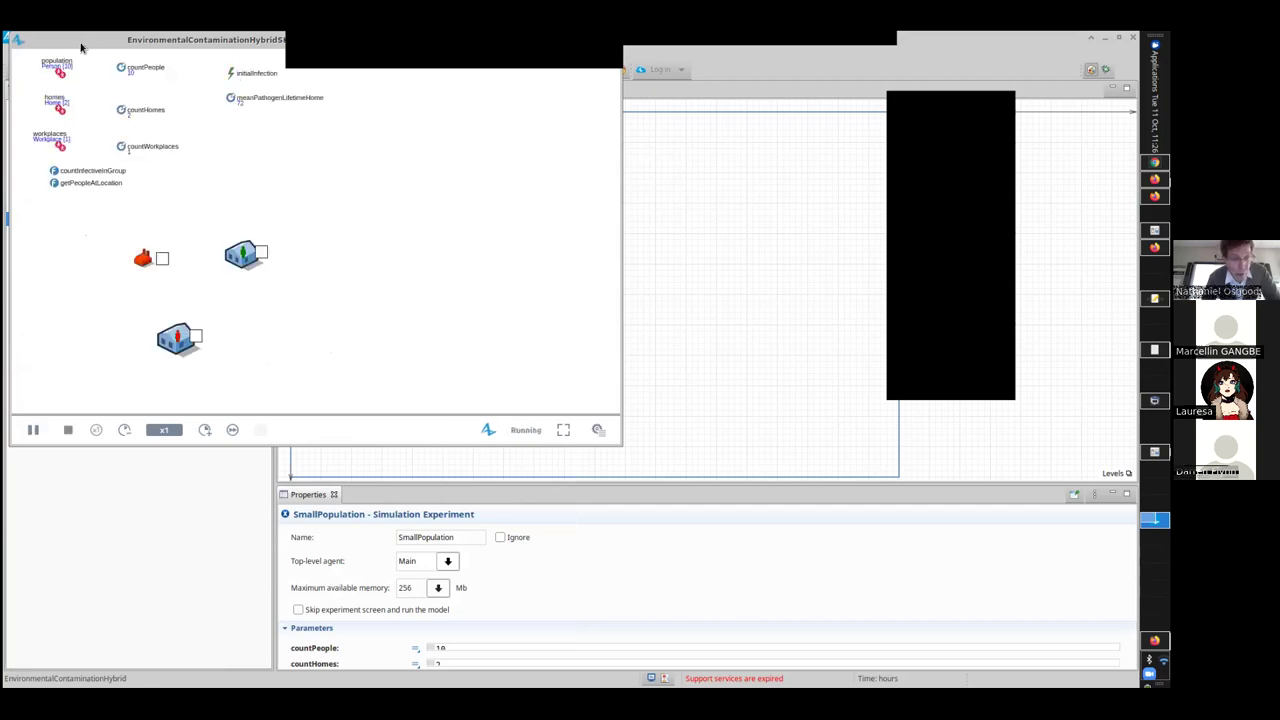
double_click(81, 47)
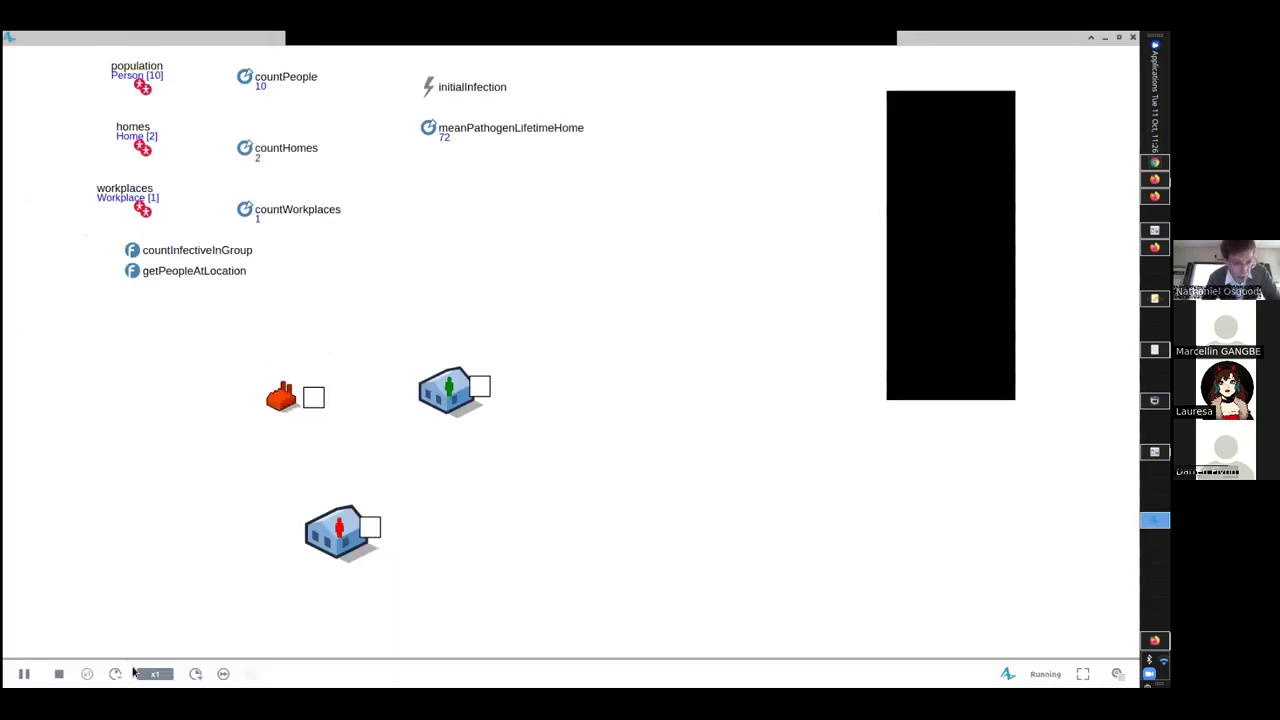
left_click(195, 673)
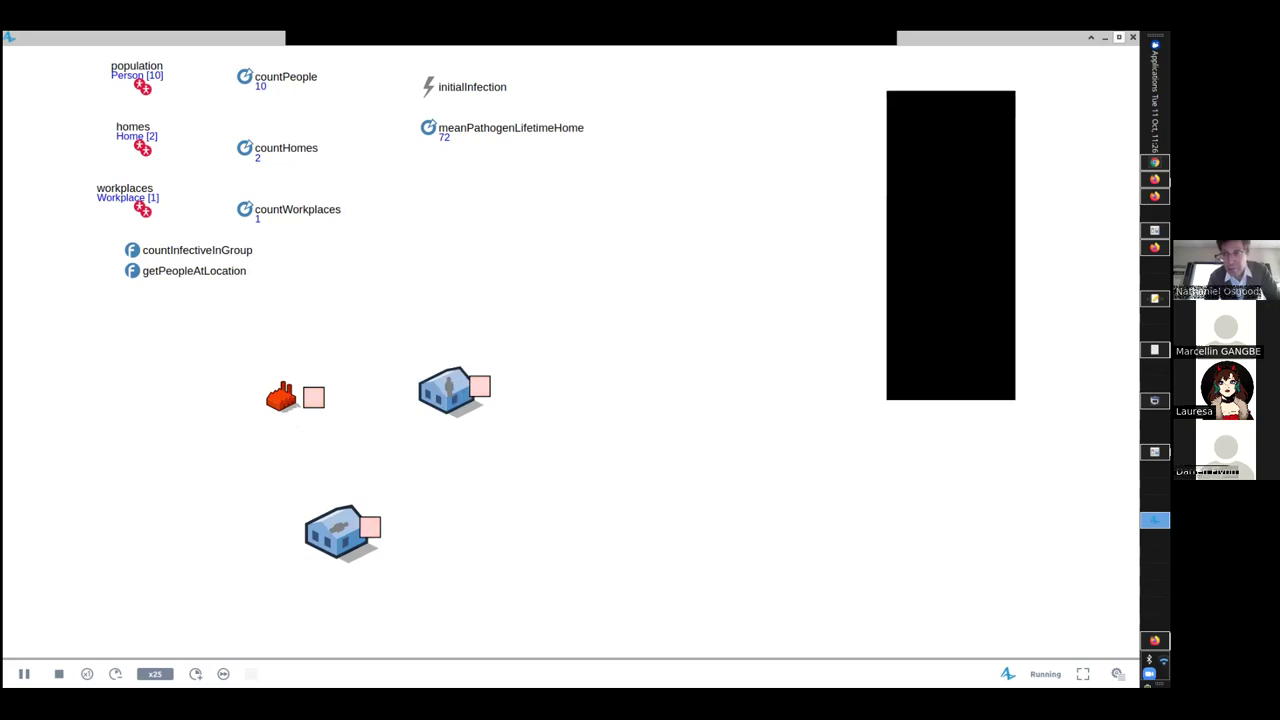
- Return to the model editor and launch the MediumSmallPopulation experiment
key("alt+Tab")
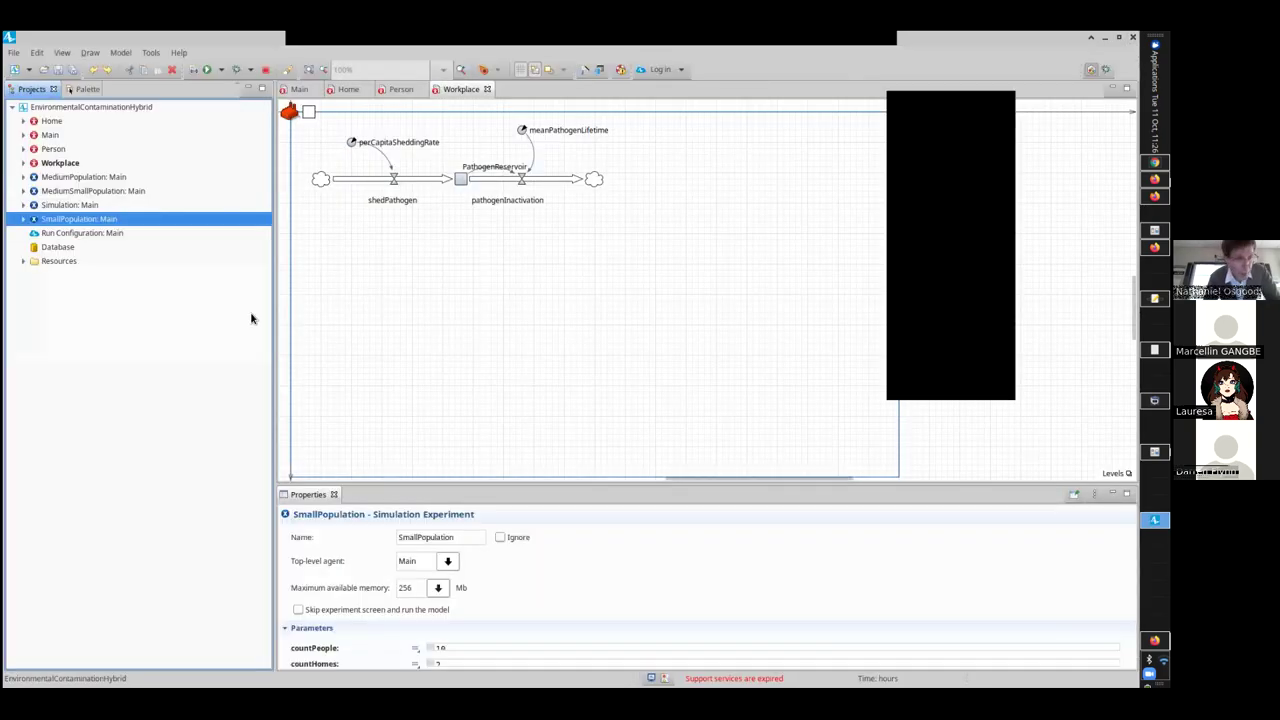
left_click(55, 179)
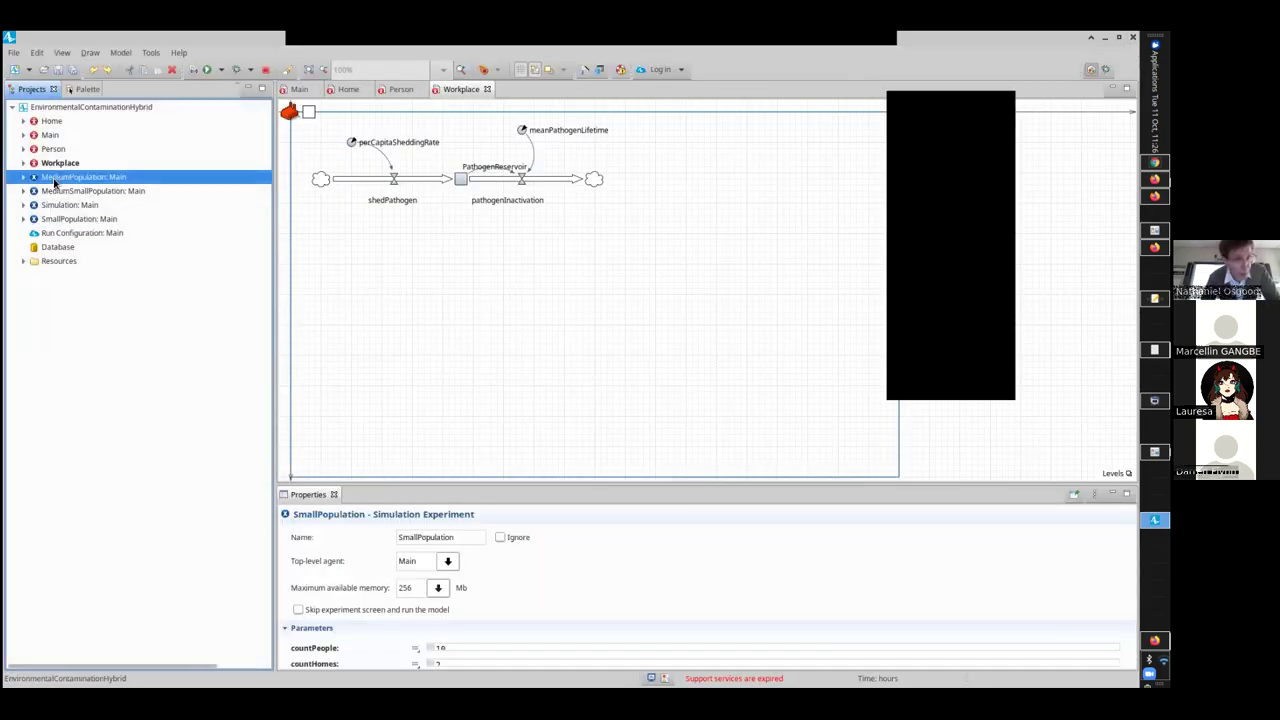
right_click(62, 190)
left_click(102, 371)
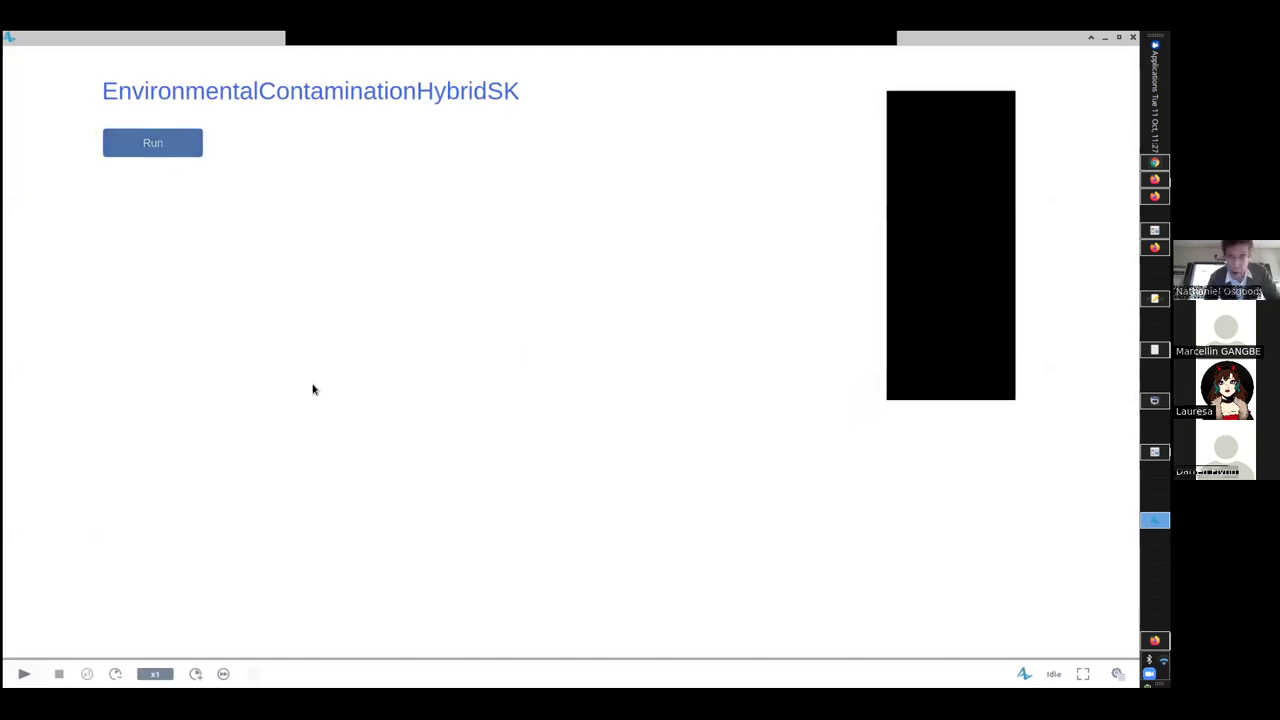
- Speed the MediumSmallPopulation simulation up to x2 and examine its agents and the workplace and home pathogen chart
left_click_drag(323, 546, 420, 606)
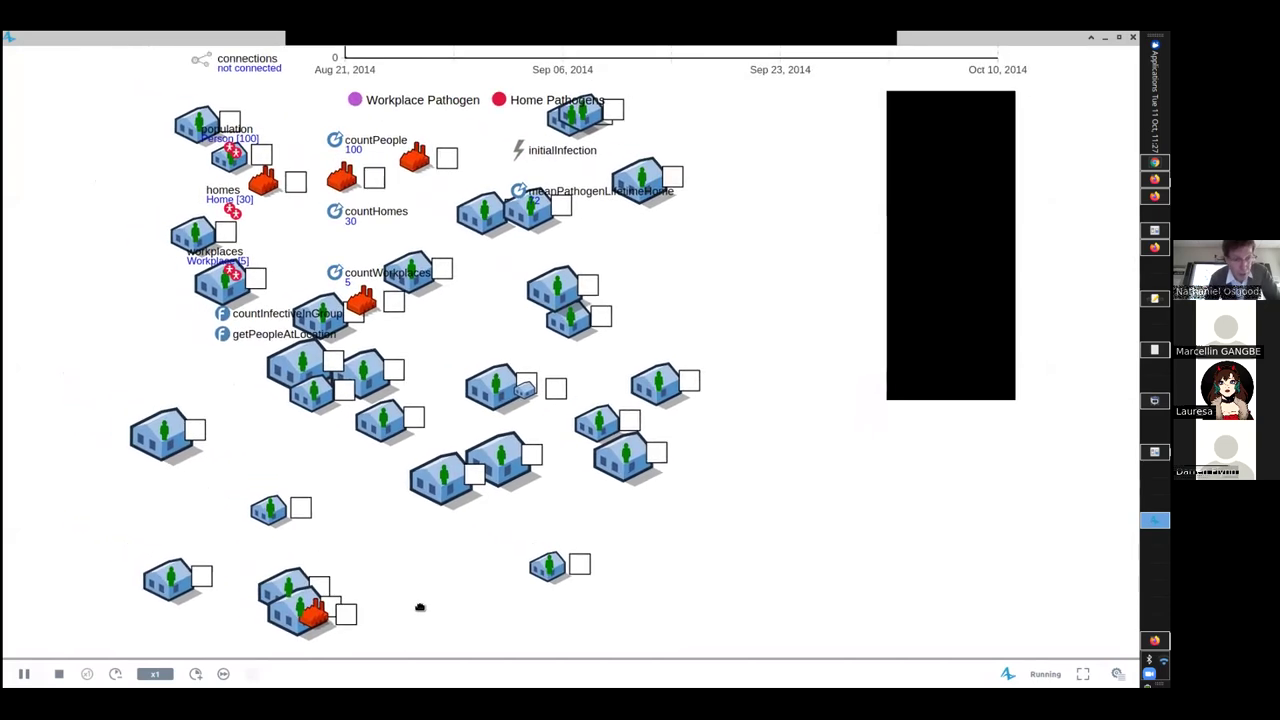
left_click(195, 674)
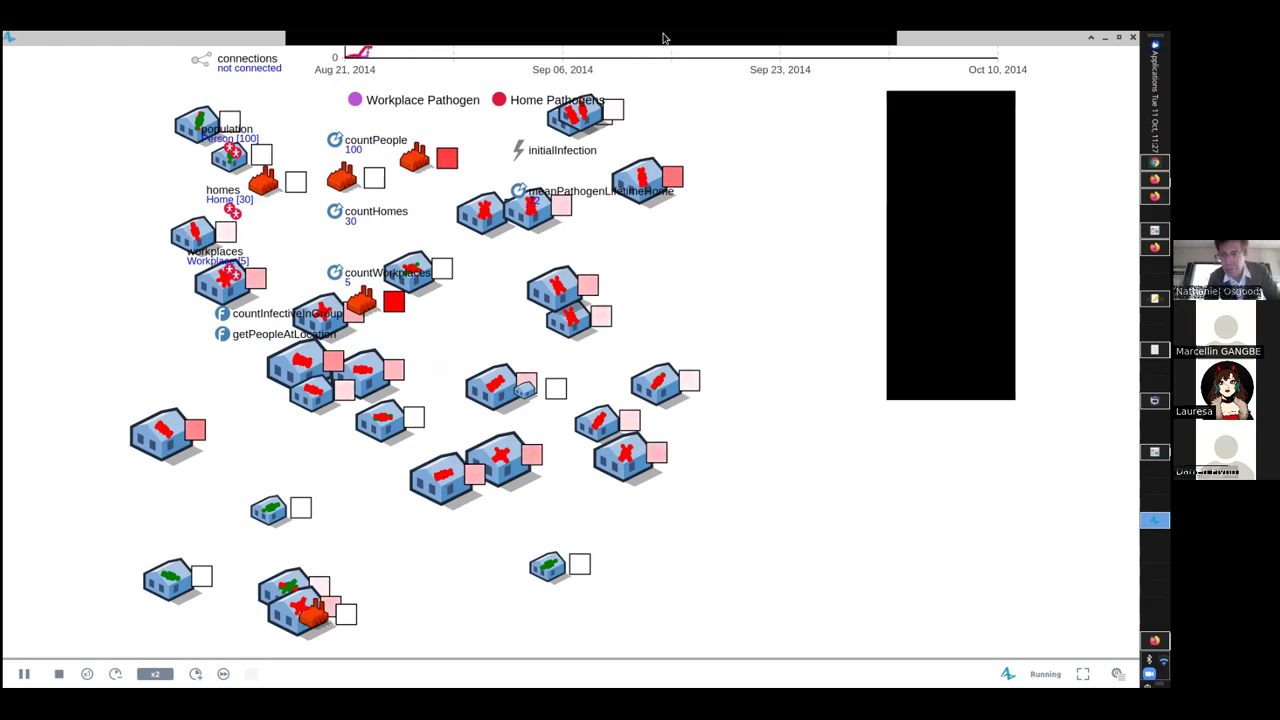
left_click_drag(658, 281, 580, 325)
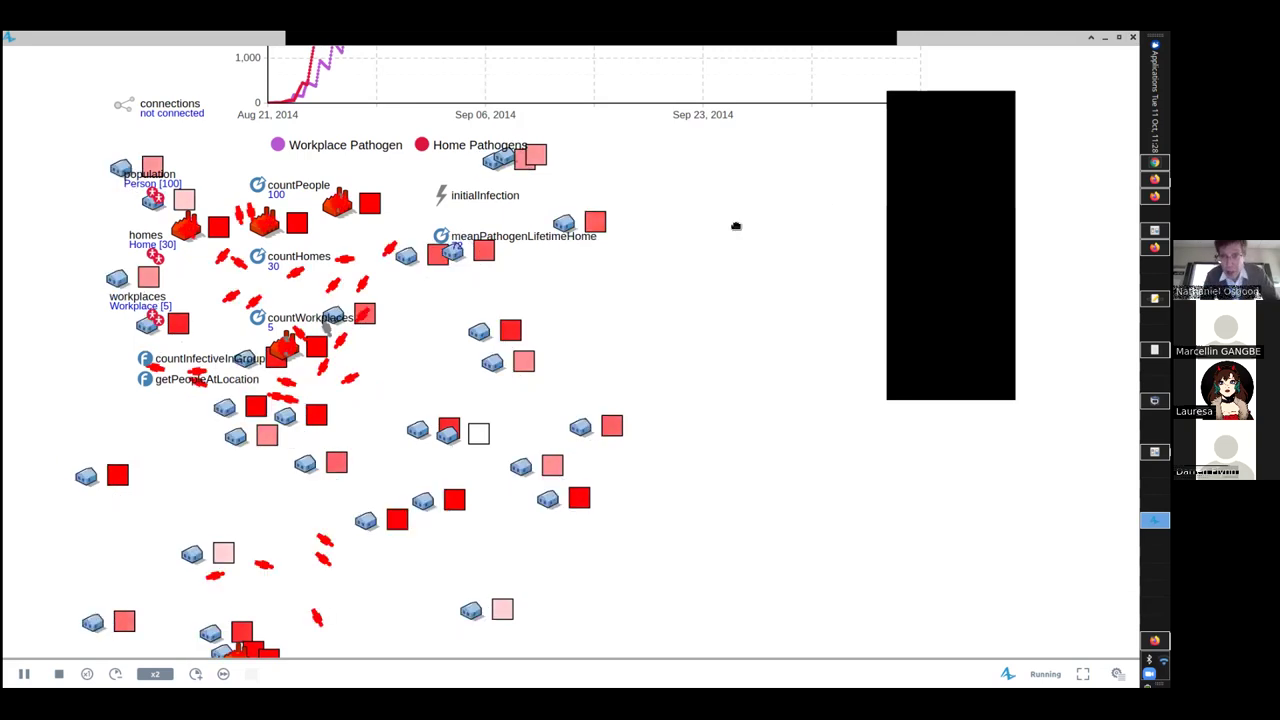
scroll(714, 406, "up", 3)
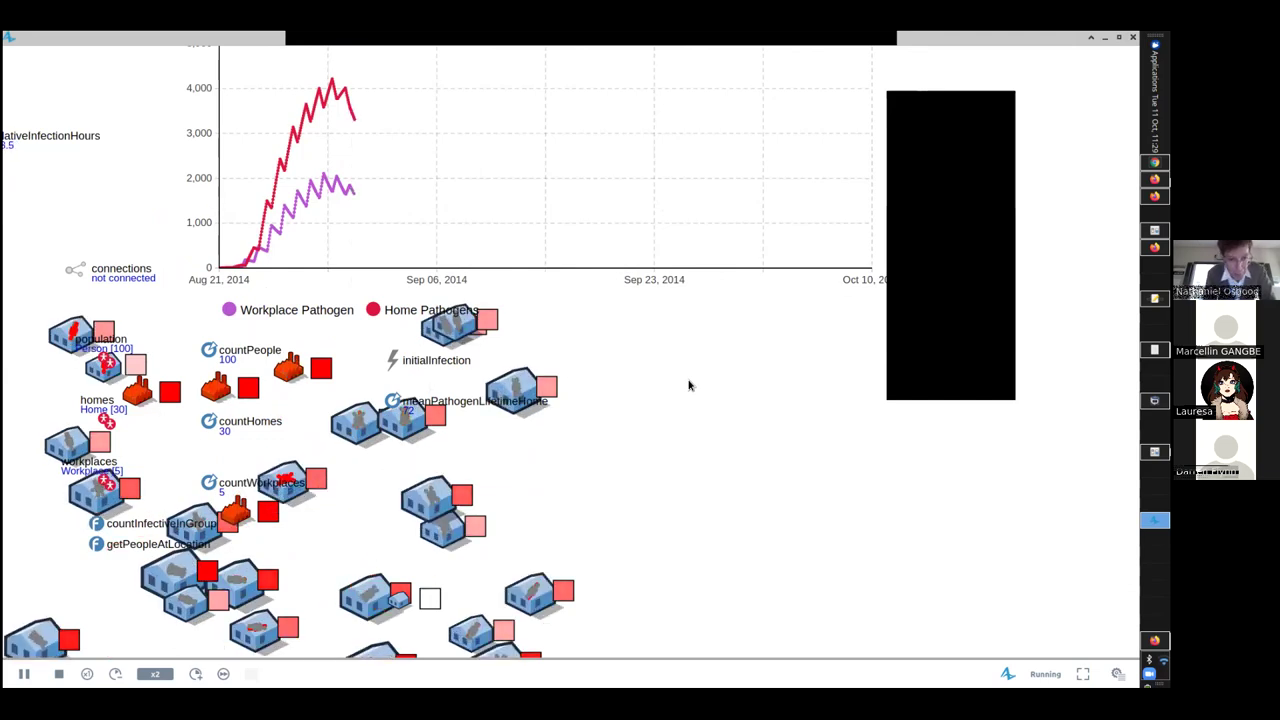
key("alt+Tab")
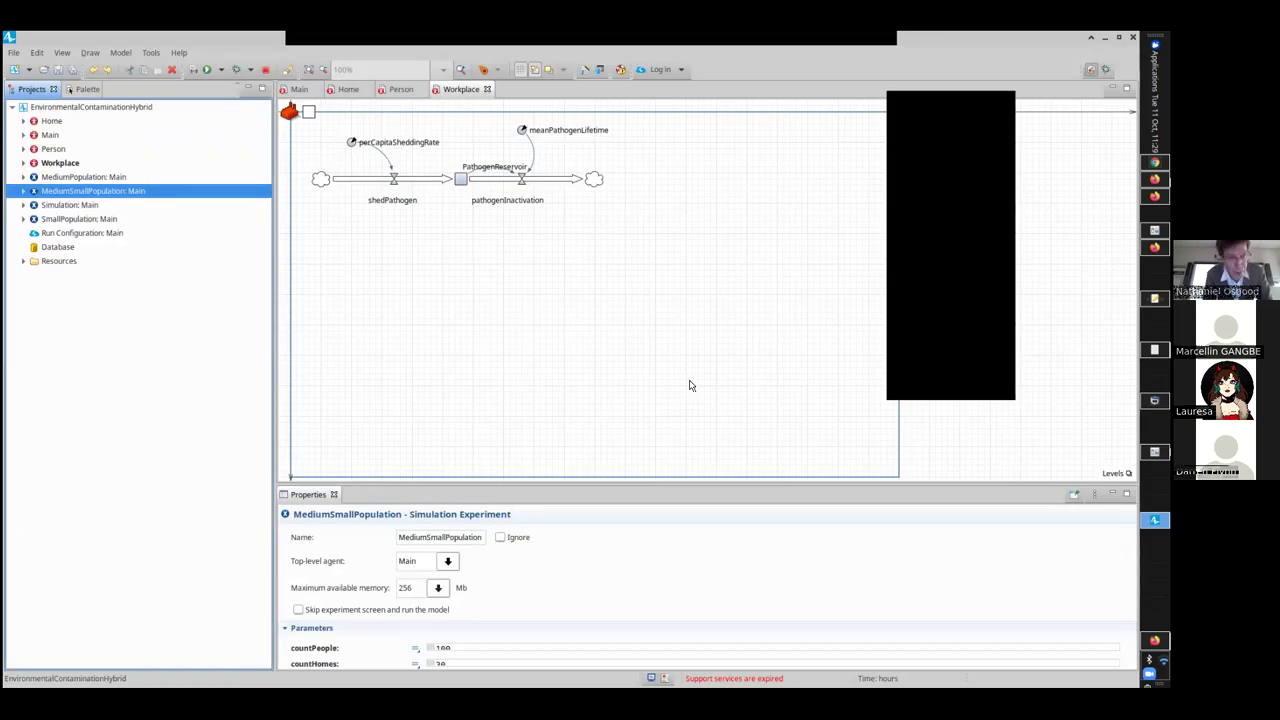
key("alt+Tab")
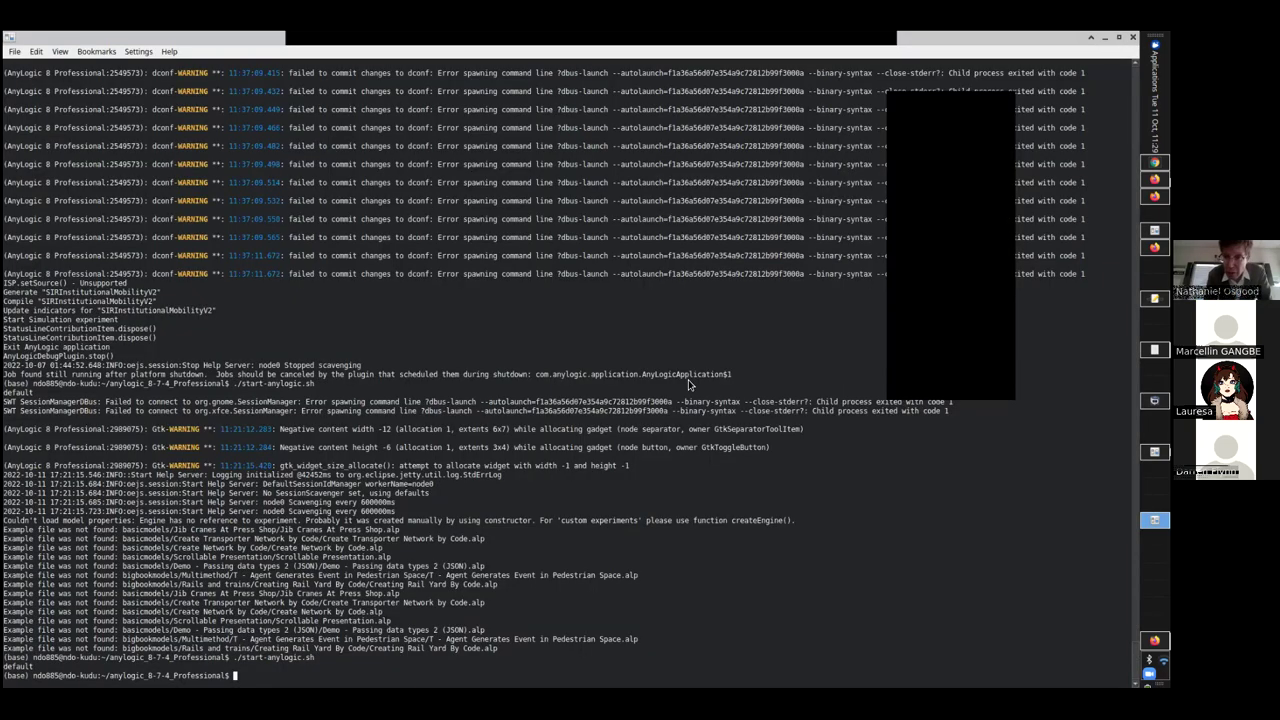
key("alt+Tab")
key("alt+Tab")
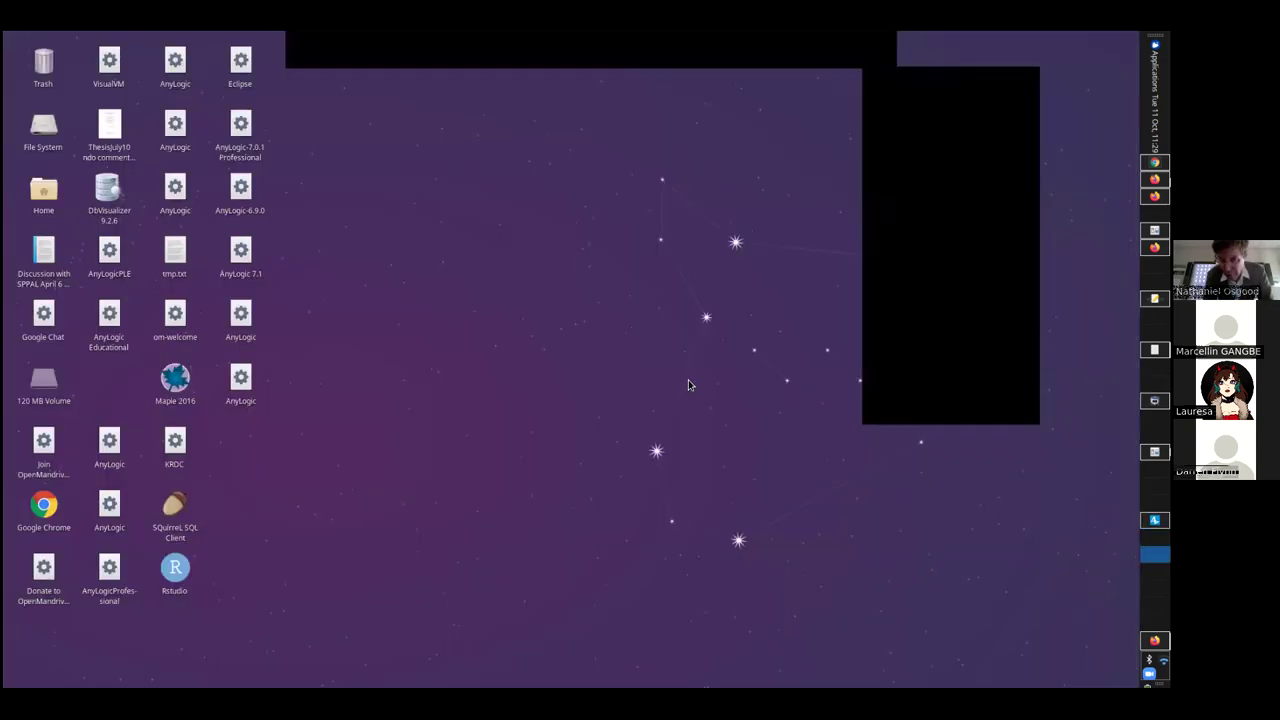